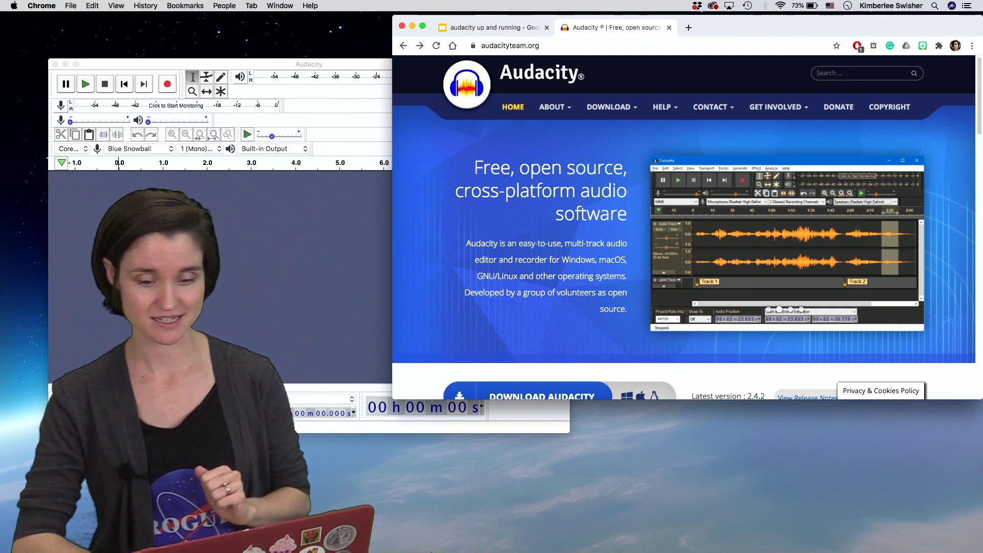
Show the presentation slide listing the video's topics and close the open Audacity window.
{"action": "left_click", "coordinate": [496, 27]}
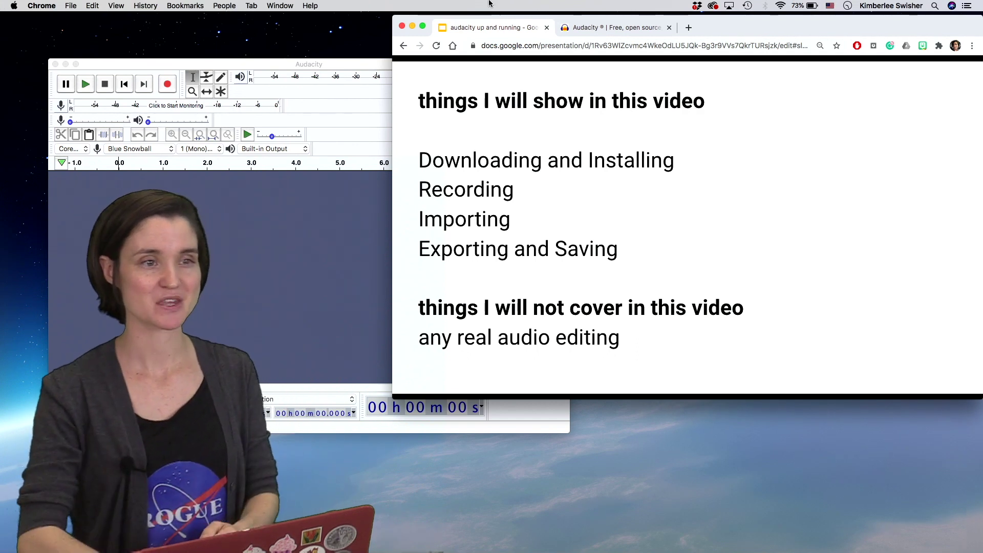
{"action": "left_click", "coordinate": [323, 235]}
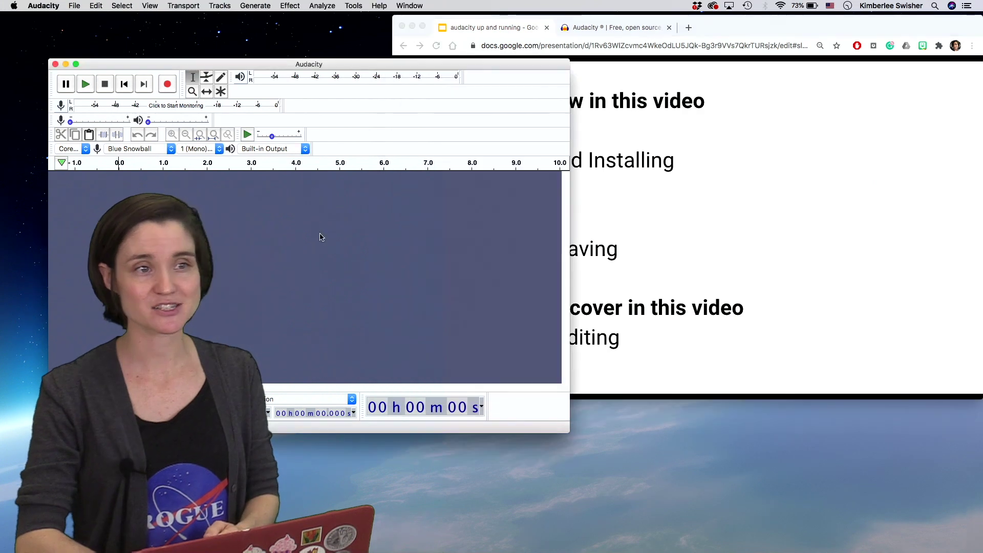
{"action": "left_click", "coordinate": [55, 64]}
{"action": "left_click", "coordinate": [652, 151]}
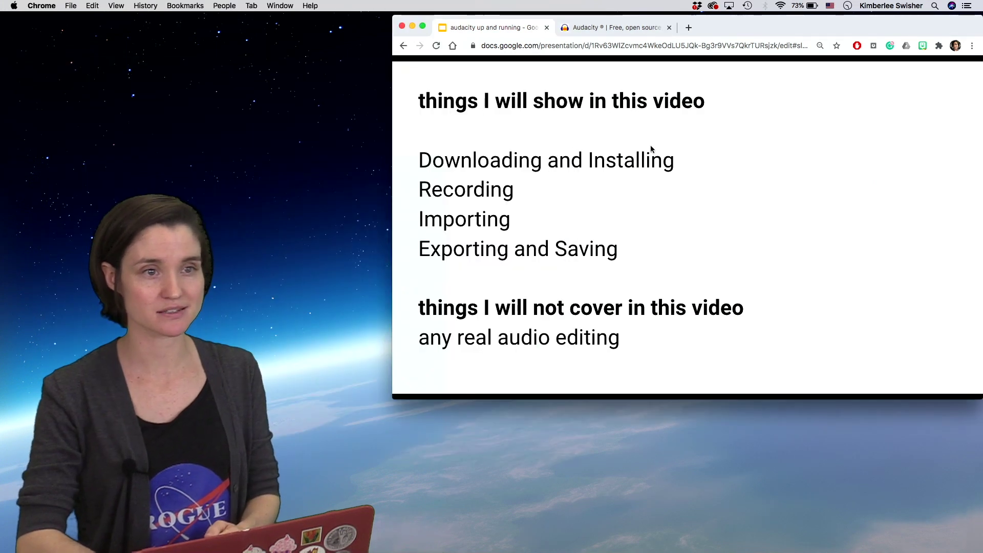
Open the Audacity website from the Google search results and go to its macOS download page.
{"action": "left_click", "coordinate": [605, 31]}
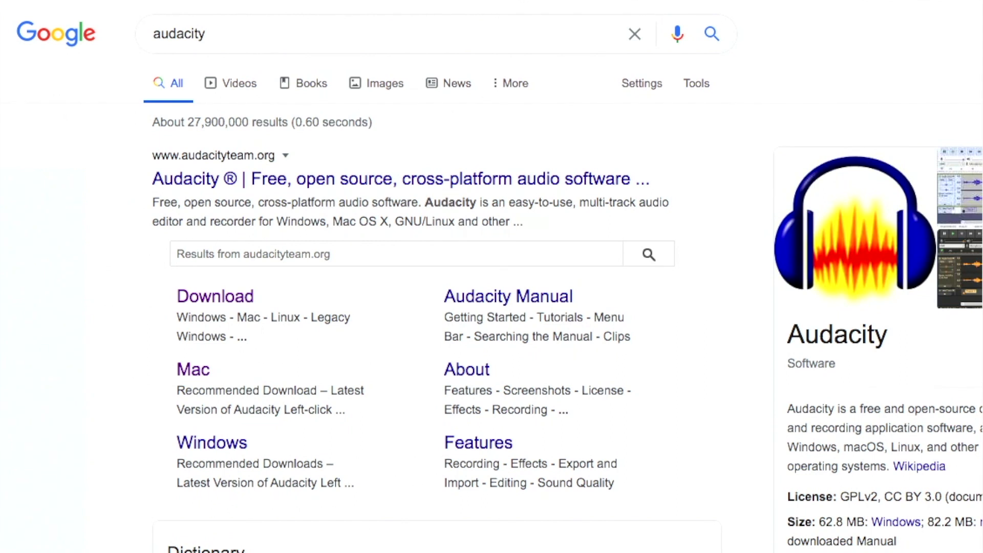
{"action": "left_click", "coordinate": [284, 183]}
{"action": "scroll", "coordinate": [284, 184], "scroll_direction": "down", "scroll_amount": 3}
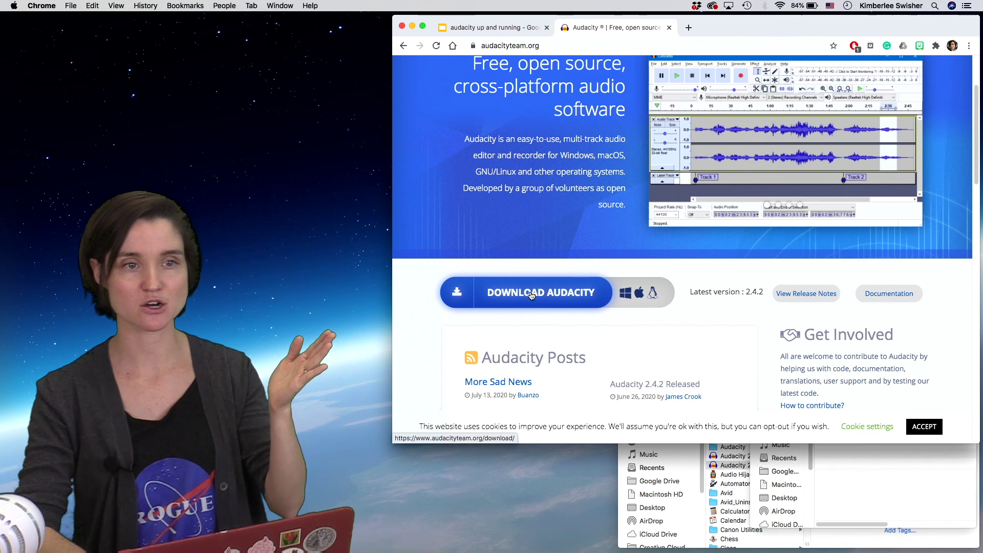
{"action": "left_click", "coordinate": [532, 295]}
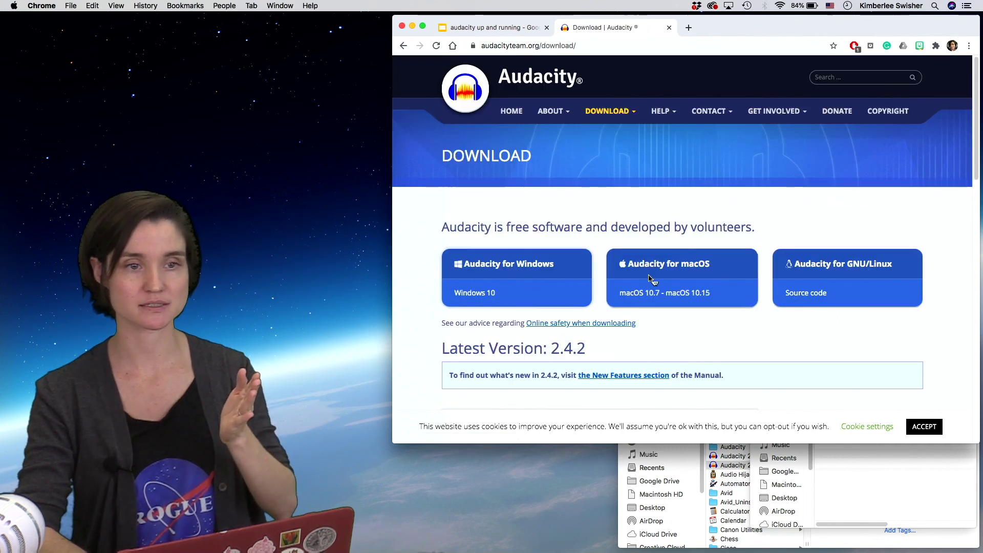
{"action": "left_click", "coordinate": [702, 269]}
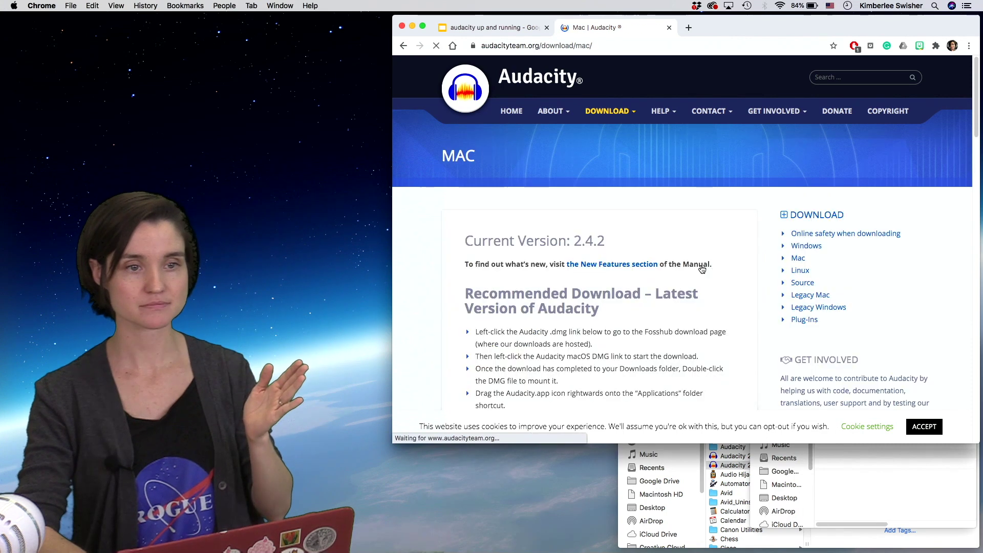
Follow the Audacity 2.4.2 dmg link to FossHub and save the macOS DMG to the Desktop as audacity-macos-2.4.2.dmg.
{"action": "scroll", "coordinate": [702, 269], "scroll_direction": "down", "scroll_amount": 5}
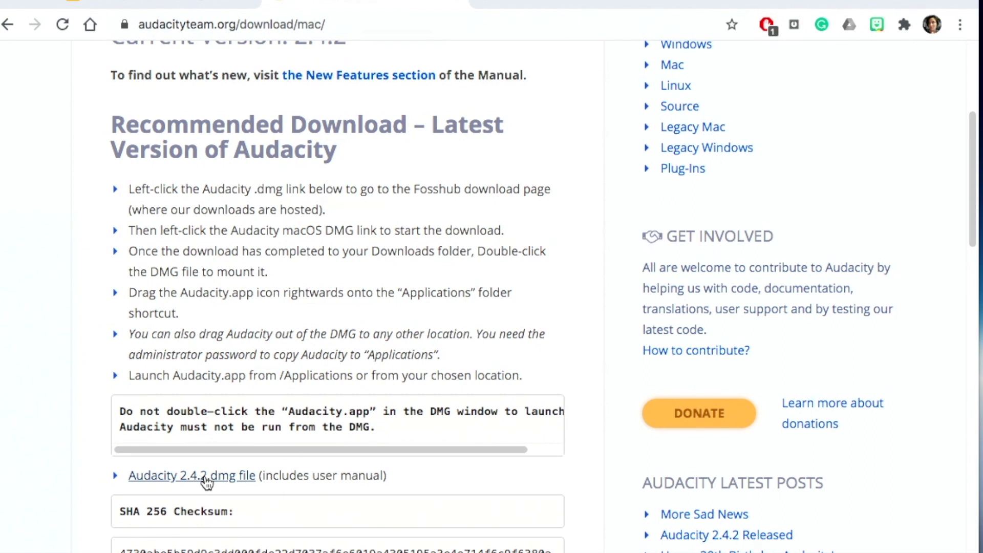
{"action": "left_click", "coordinate": [206, 477]}
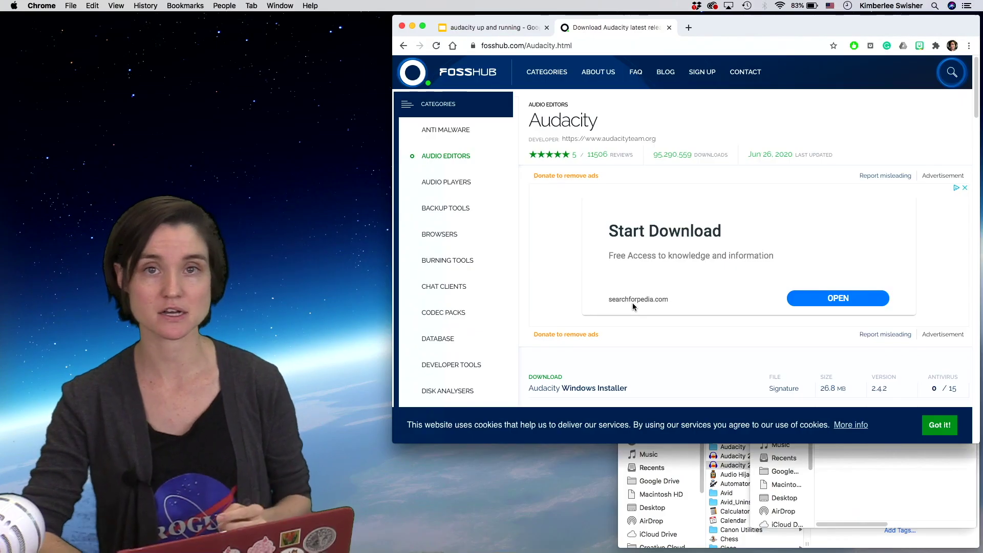
{"action": "scroll", "coordinate": [633, 305], "scroll_direction": "down", "scroll_amount": 2}
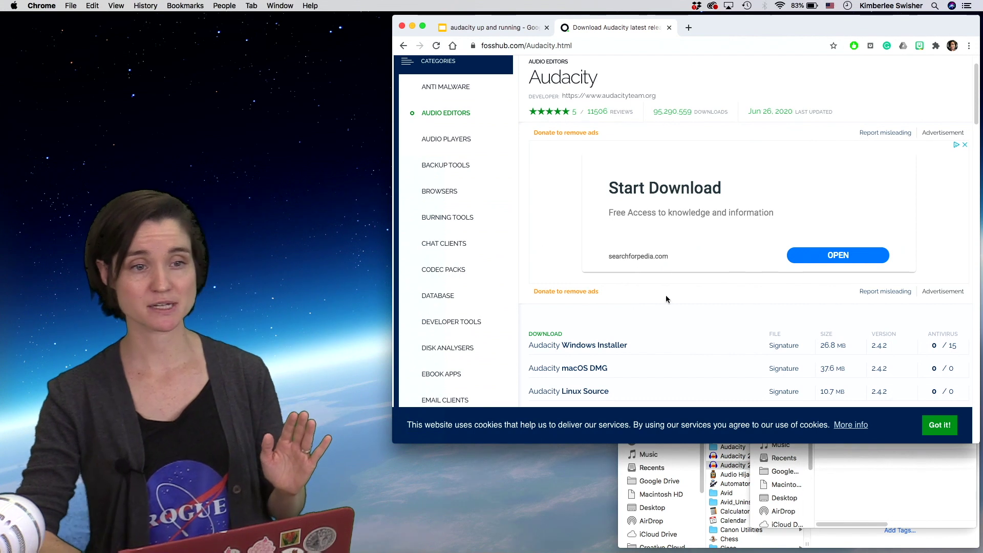
{"action": "scroll", "coordinate": [664, 307], "scroll_direction": "down", "scroll_amount": 8}
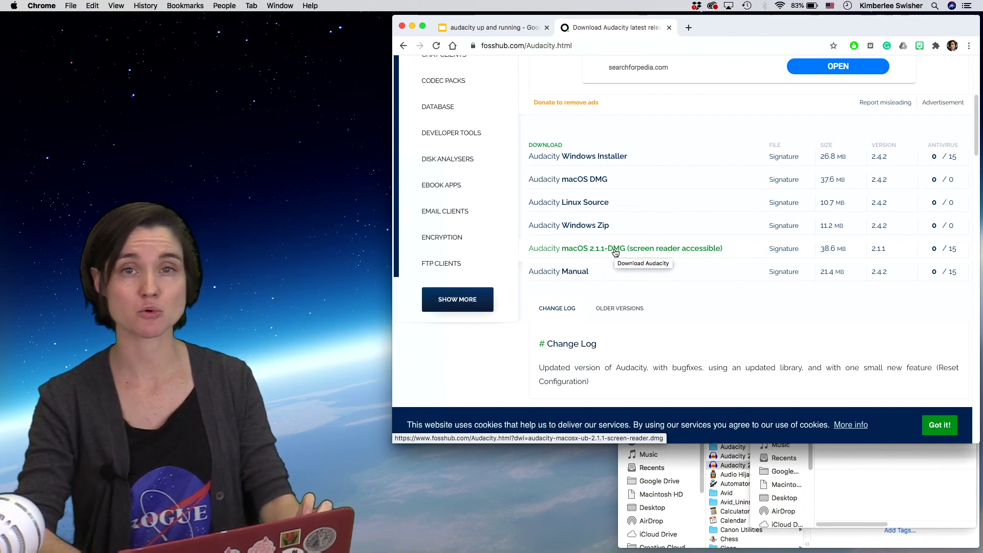
{"action": "left_click", "coordinate": [587, 183]}
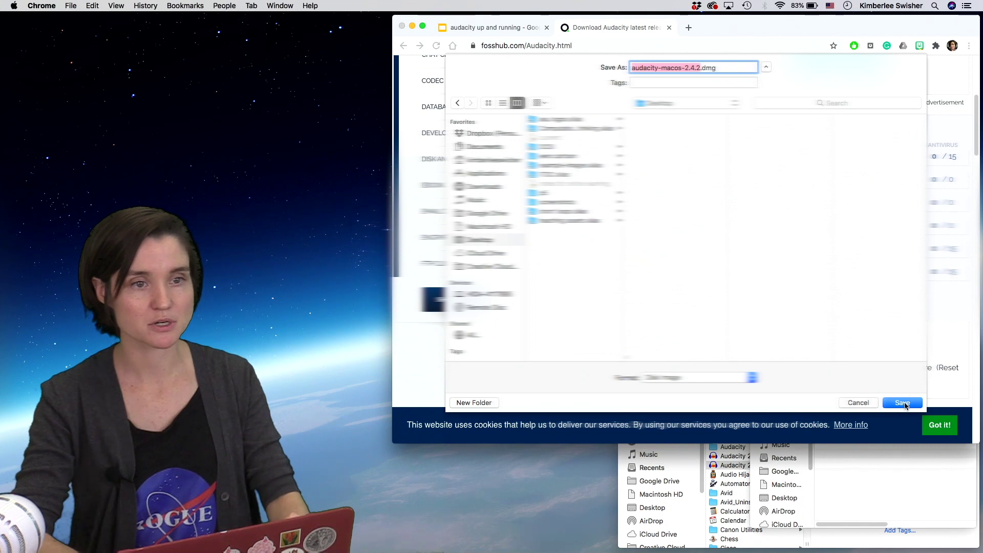
{"action": "left_click", "coordinate": [903, 404]}
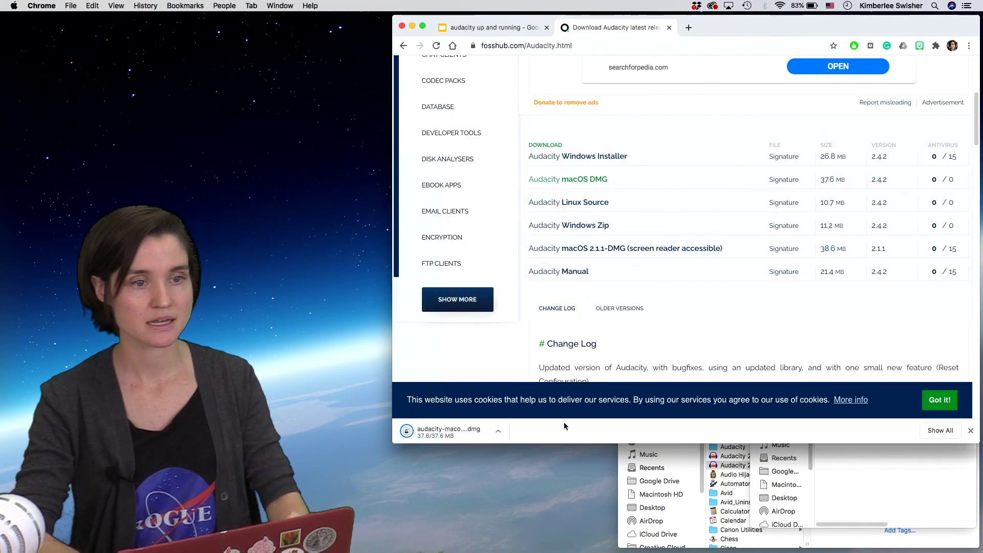
Reveal the downloaded audacity-macos-2.4.2.dmg in Finder and open the disk image.
{"action": "left_click", "coordinate": [496, 434]}
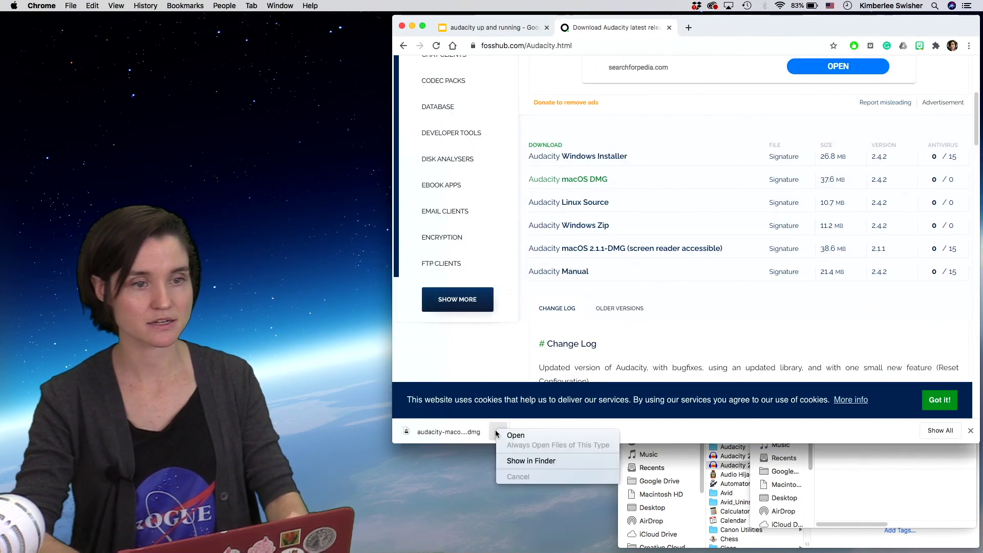
{"action": "left_click", "coordinate": [523, 462]}
{"action": "left_click_drag", "start_coordinate": [545, 260], "coordinate": [735, 167]}
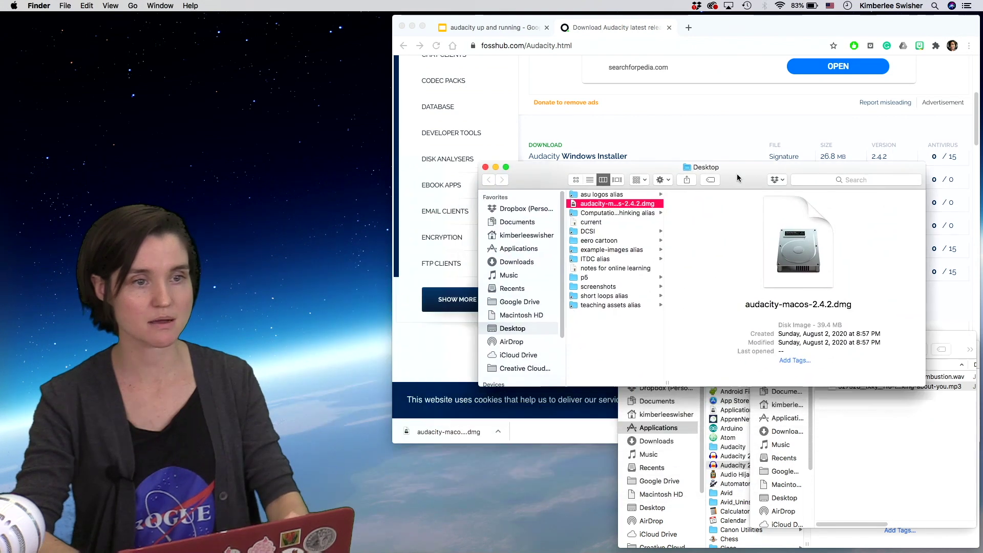
{"action": "double_click", "coordinate": [646, 200]}
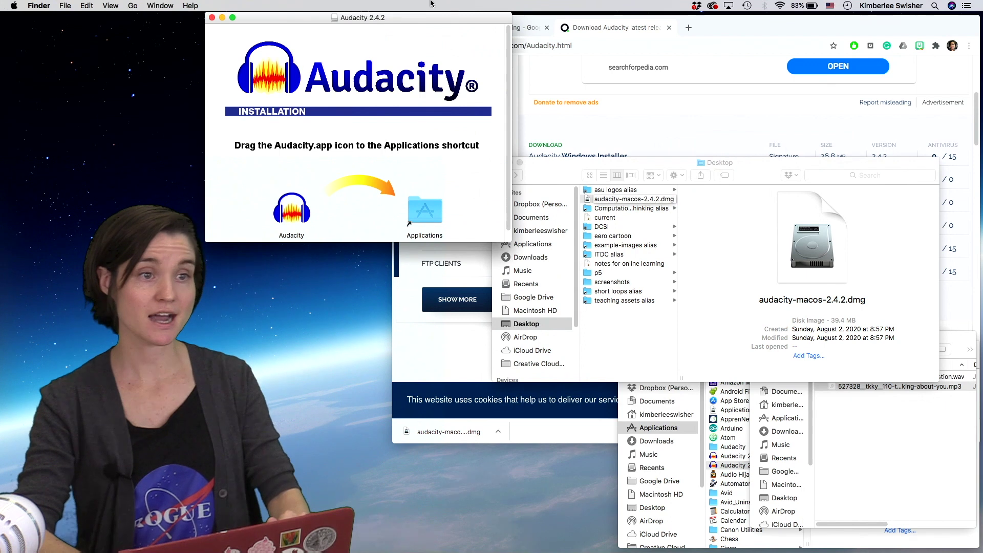
Install Audacity by copying its app to the Applications shortcut, and close the installer window.
{"action": "left_click_drag", "start_coordinate": [435, 15], "coordinate": [517, 94]}
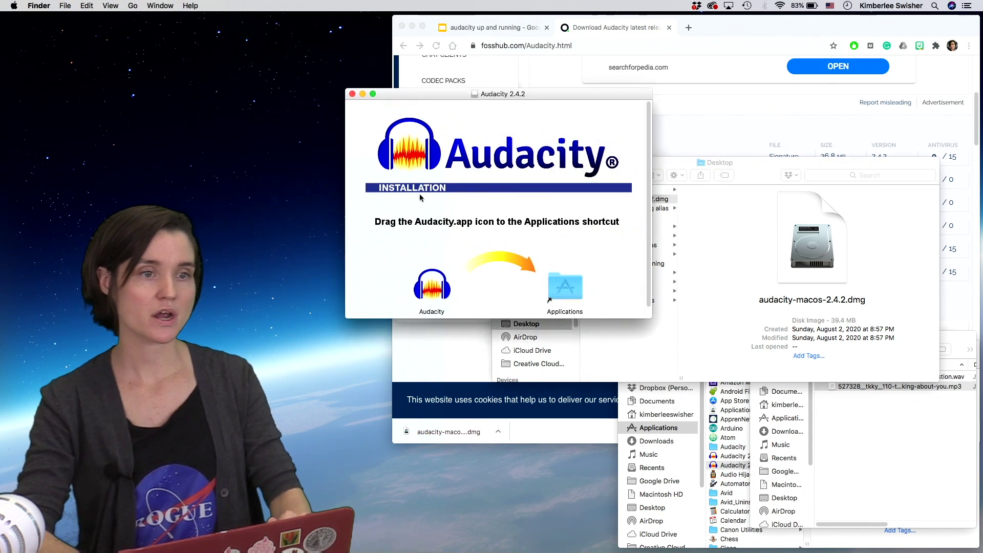
{"action": "left_click", "coordinate": [432, 291]}
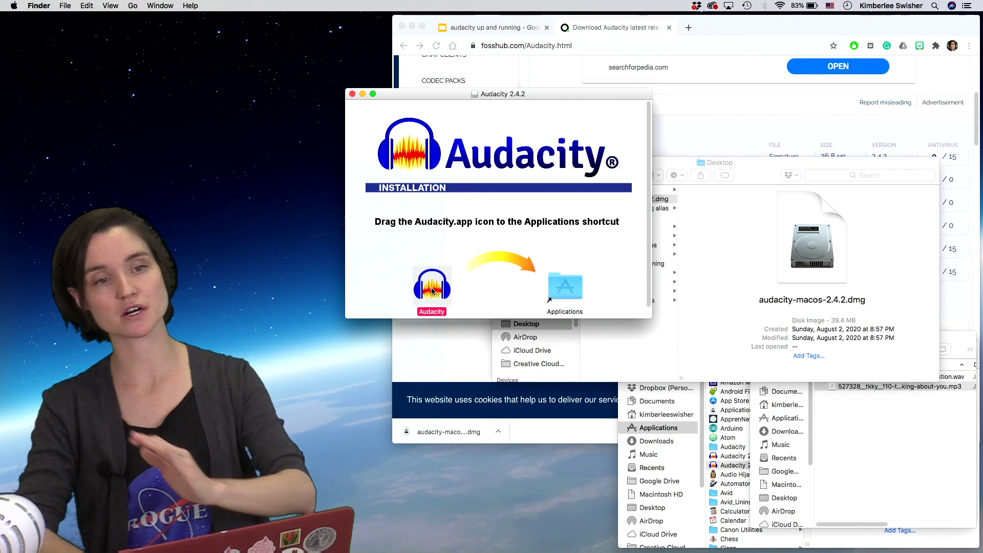
{"action": "left_click_drag", "start_coordinate": [445, 288], "coordinate": [570, 287]}
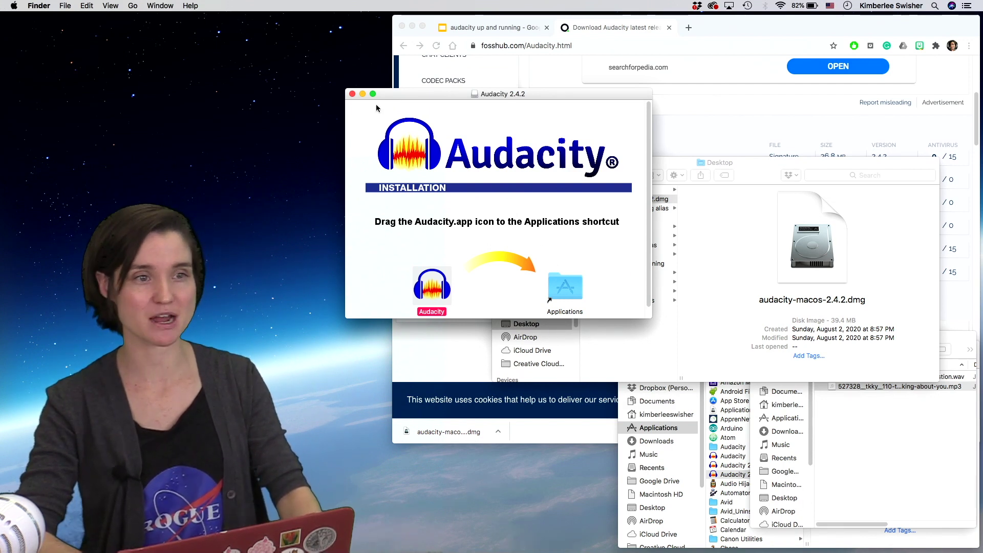
{"action": "left_click", "coordinate": [352, 94]}
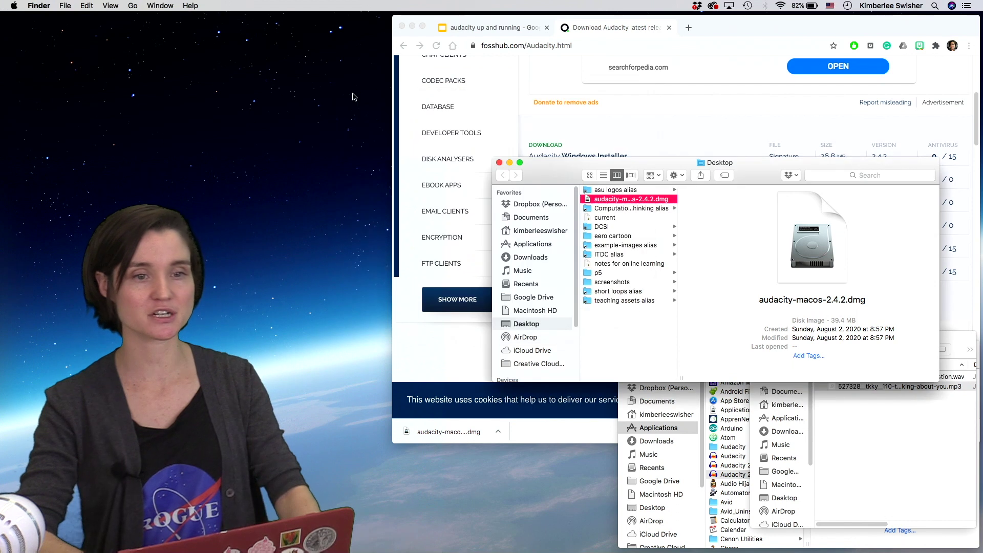
Show the Applications folder in place of the Desktop window and compare the installed Audacity, Audacity 2.3 and Audacity 2.4.2 entries.
{"action": "left_click", "coordinate": [671, 430]}
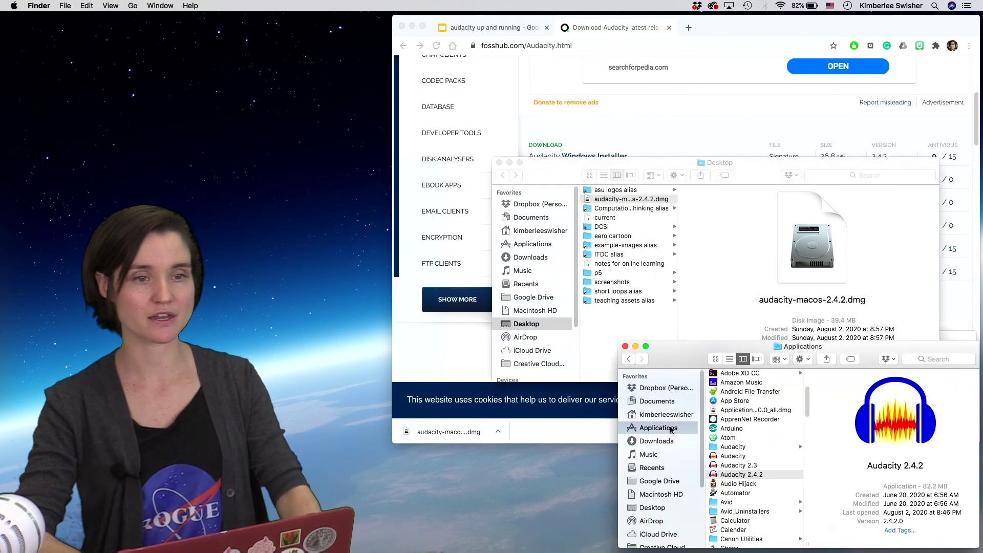
{"action": "left_click", "coordinate": [500, 163]}
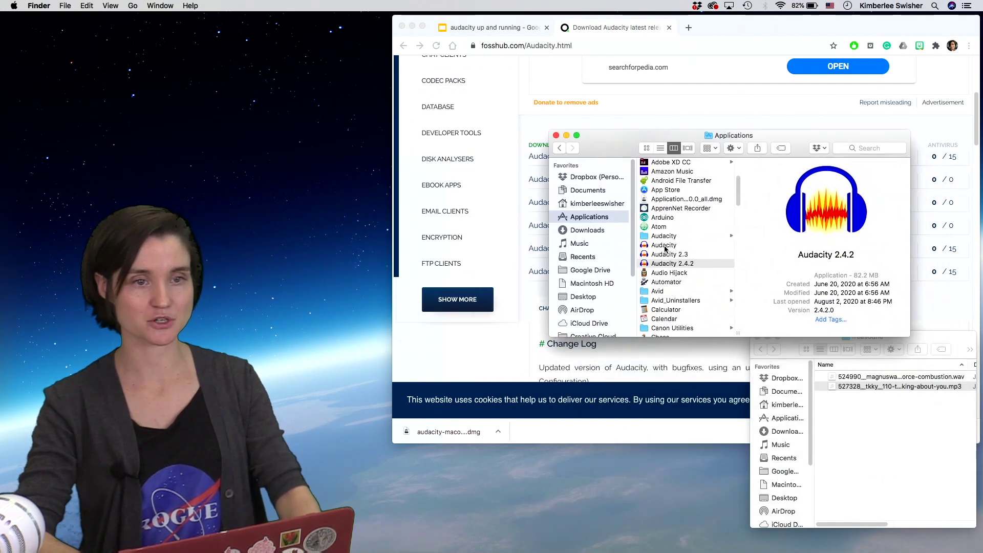
{"action": "left_click", "coordinate": [666, 245]}
{"action": "key", "text": "shift+Down"}
{"action": "key", "text": "shift+Down"}
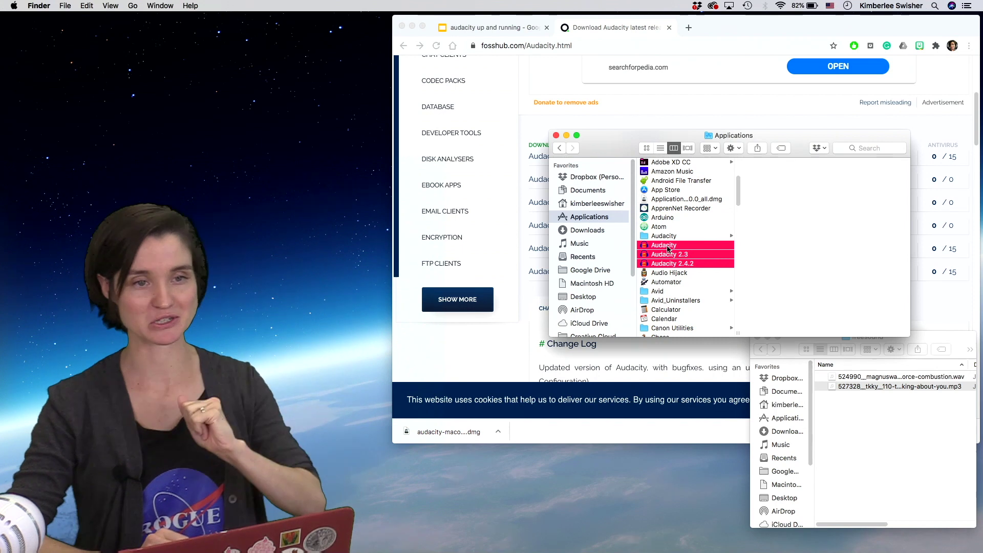
{"action": "left_click", "coordinate": [681, 246]}
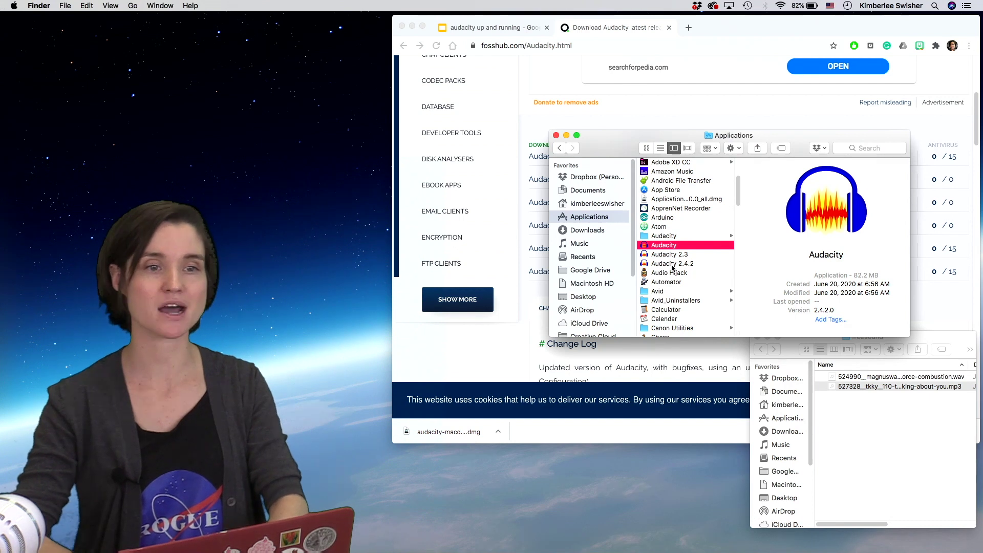
{"action": "left_click", "coordinate": [672, 264]}
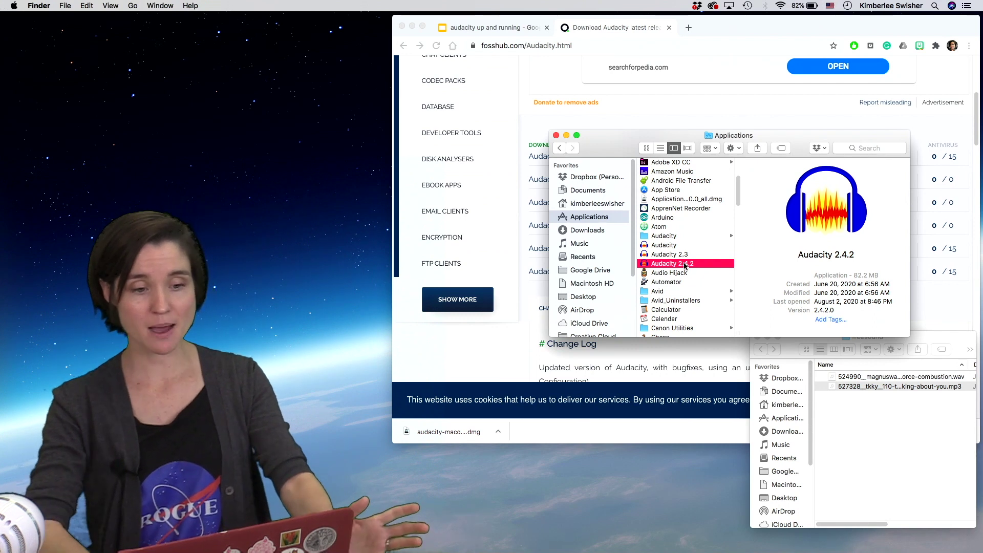
Launch Audacity 2.4.2 from the Applications folder and close its window.
{"action": "double_click", "coordinate": [684, 264]}
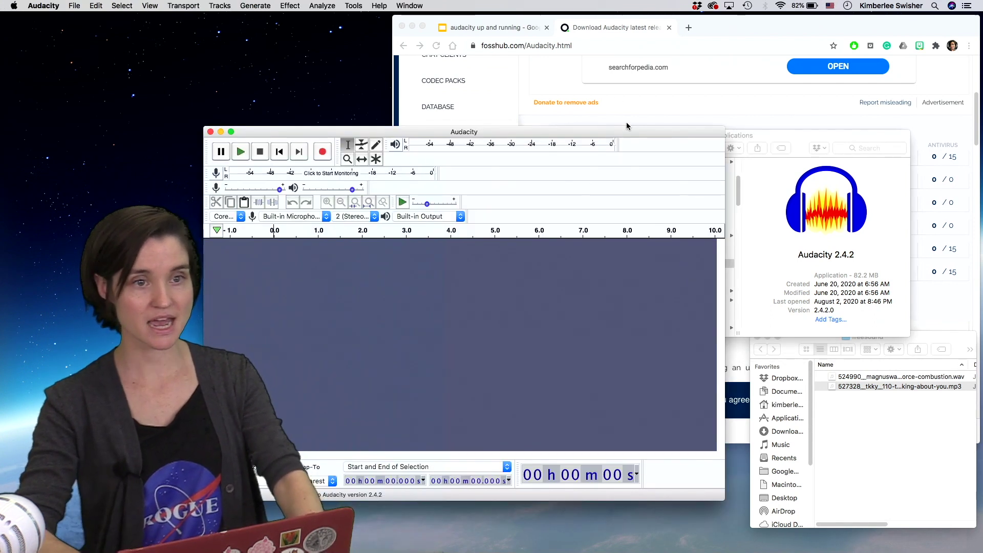
{"action": "left_click_drag", "start_coordinate": [627, 126], "coordinate": [629, 63]}
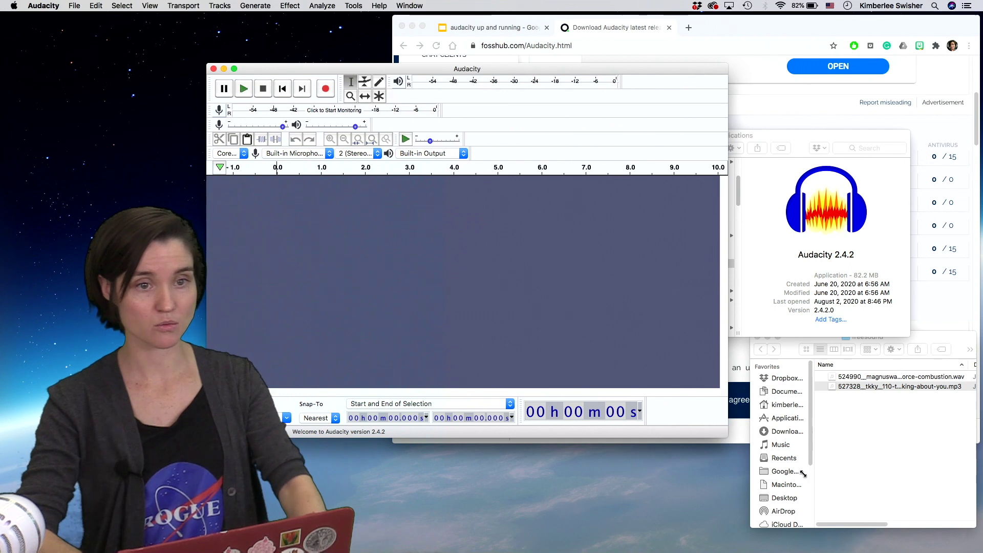
{"action": "left_click_drag", "start_coordinate": [803, 474], "coordinate": [862, 498]}
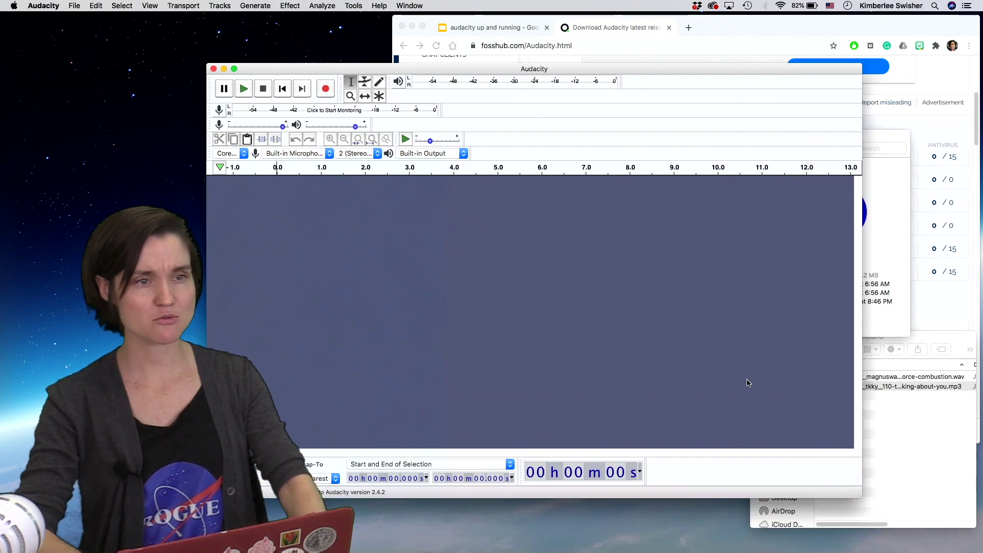
{"action": "left_click", "coordinate": [214, 68]}
Open the newly installed Audacity copy in Applications and approve running the app downloaded from the Internet.
{"action": "left_click", "coordinate": [665, 244]}
{"action": "left_click", "coordinate": [662, 246]}
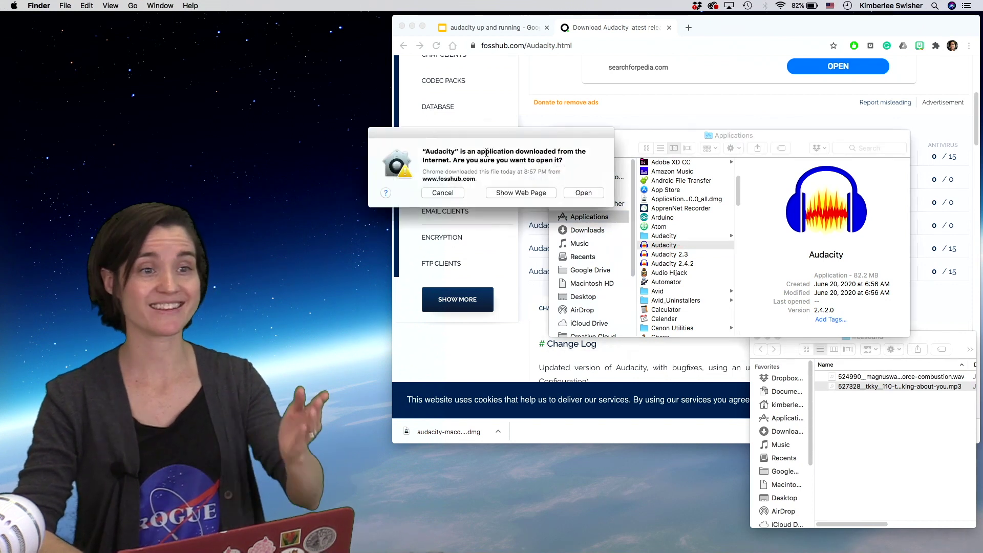
{"action": "left_click", "coordinate": [583, 193]}
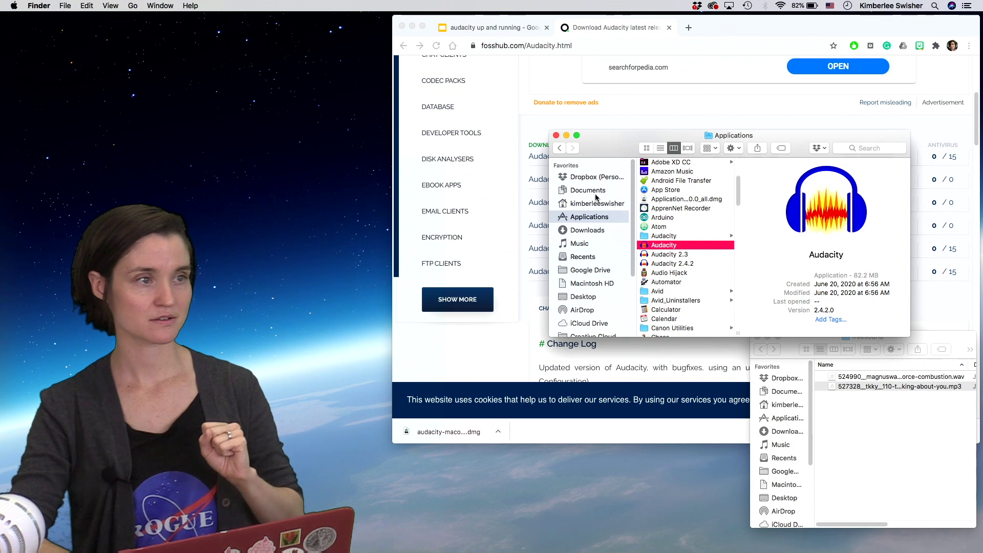
Switch to the running Audacity 2.4.2, move its window up and enlarge it.
{"action": "left_click_drag", "start_coordinate": [769, 141], "coordinate": [721, 140]}
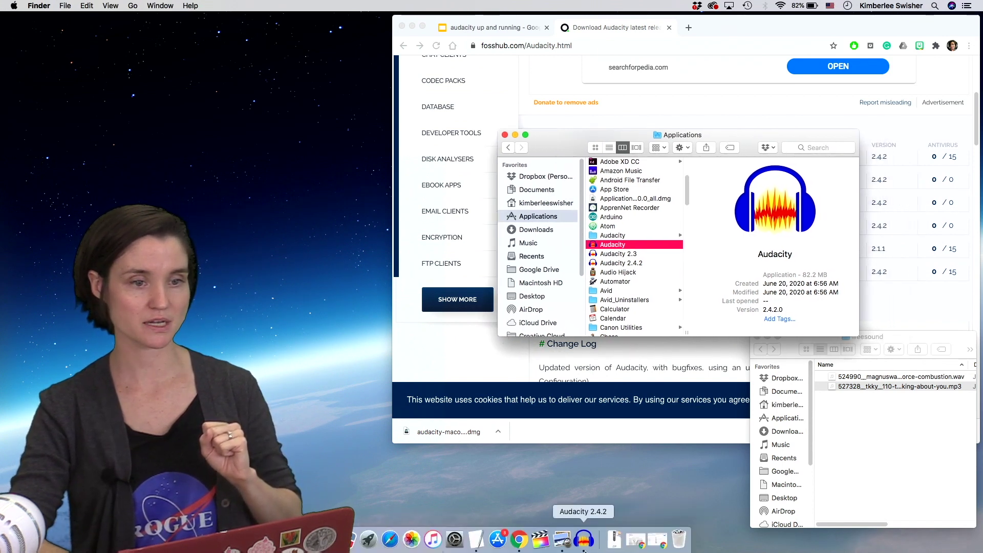
{"action": "left_click", "coordinate": [584, 541]}
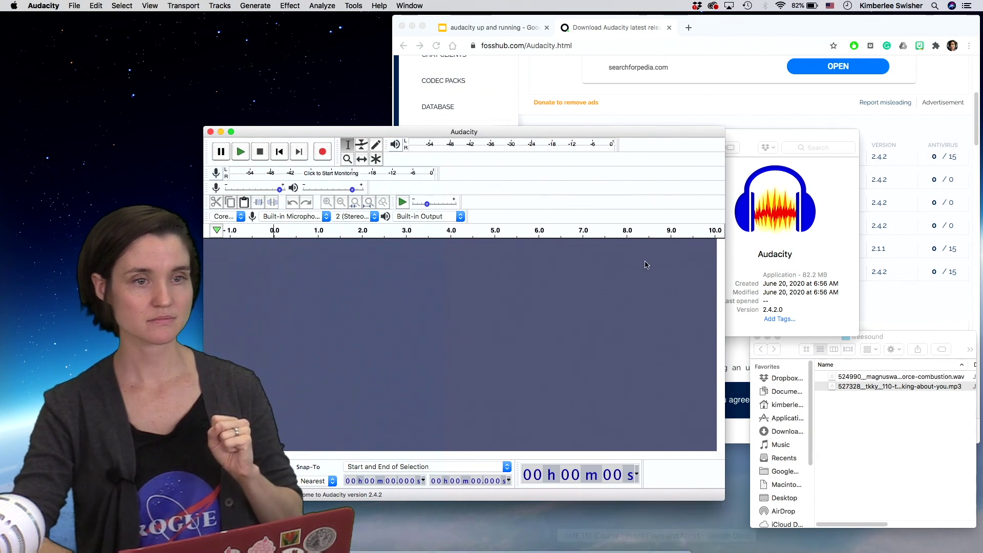
{"action": "left_click_drag", "start_coordinate": [671, 133], "coordinate": [698, 35]}
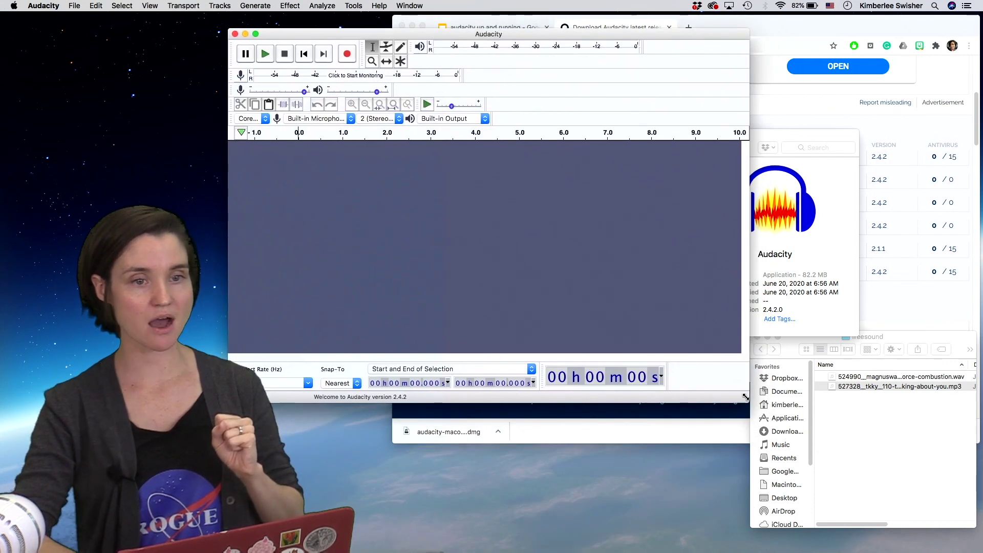
{"action": "left_click_drag", "start_coordinate": [745, 396], "coordinate": [865, 473]}
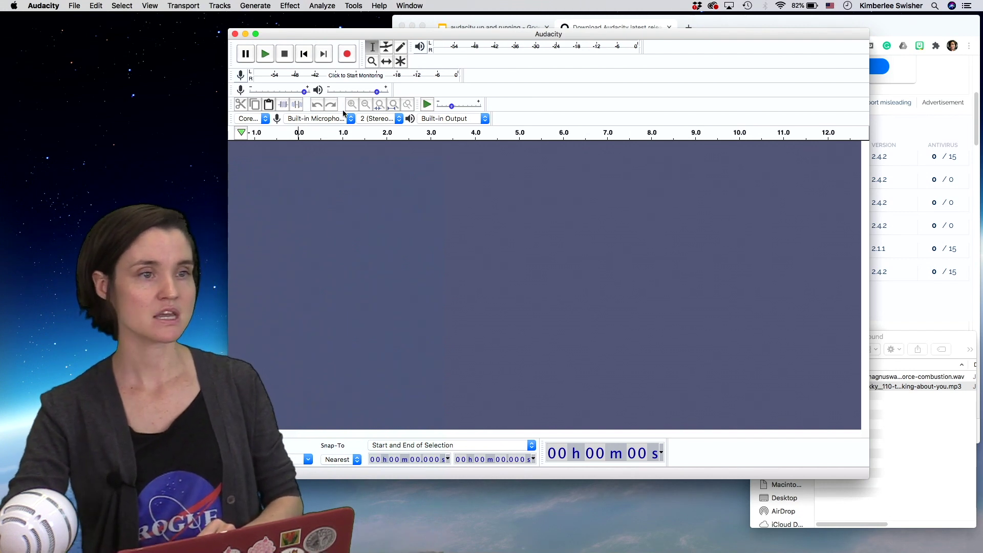
{"action": "mouse_move", "coordinate": [227, 129]}
{"action": "left_mouse_down"}
{"action": "mouse_move", "coordinate": [176, 129]}
{"action": "mouse_move", "coordinate": [241, 134]}
{"action": "mouse_move", "coordinate": [232, 135]}
{"action": "left_mouse_up"}
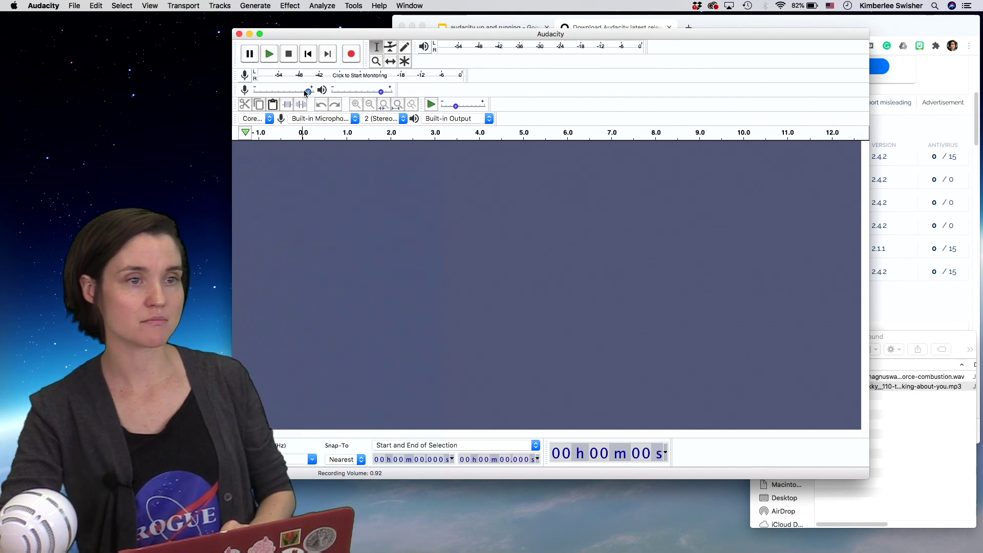
Raise the recording volume to its maximum and check the list of available recording devices.
{"action": "left_click_drag", "start_coordinate": [308, 92], "coordinate": [311, 93]}
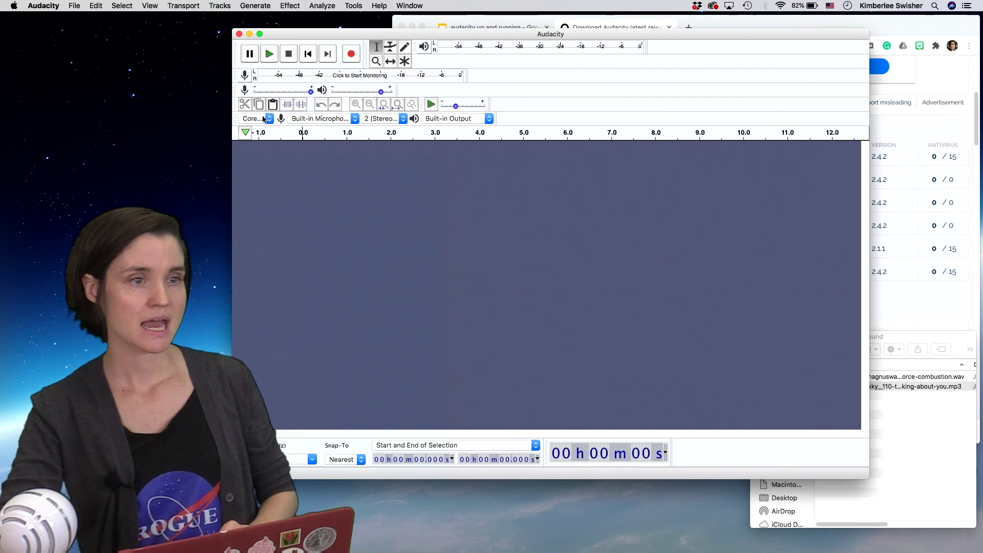
{"action": "left_click", "coordinate": [330, 119]}
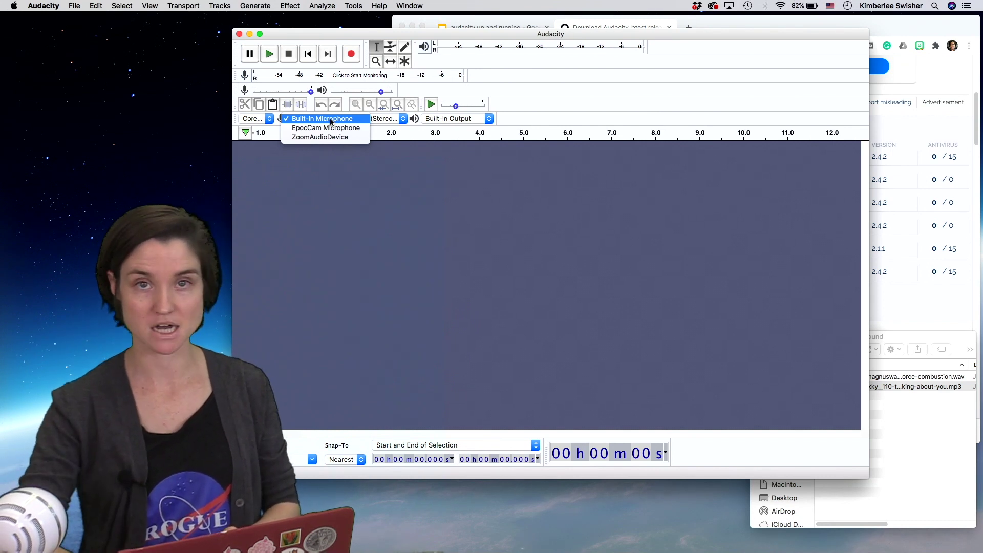
{"action": "left_click", "coordinate": [318, 172]}
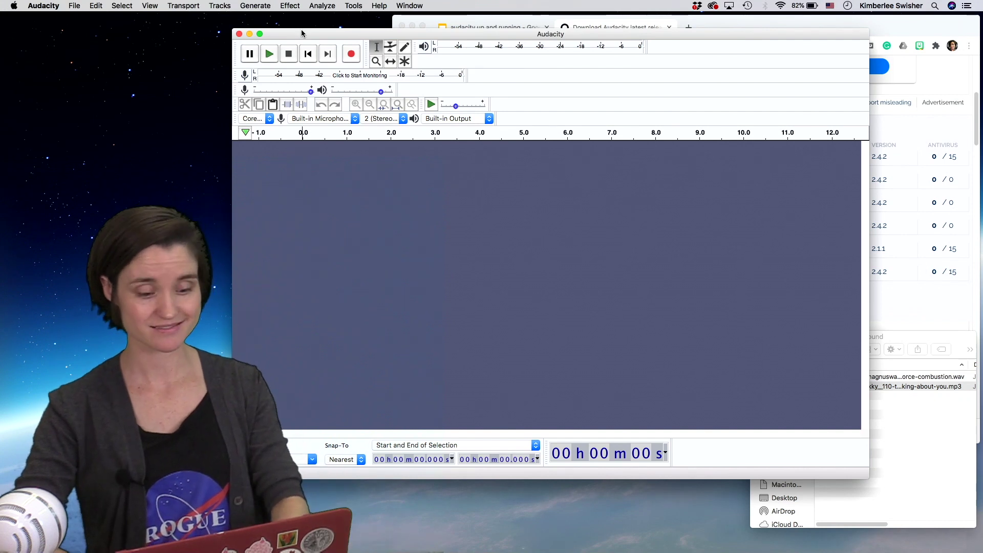
Quit Audacity, relaunch Audacity 2.4.2 from the Applications folder and dismiss its welcome window.
{"action": "key", "text": "super+q"}
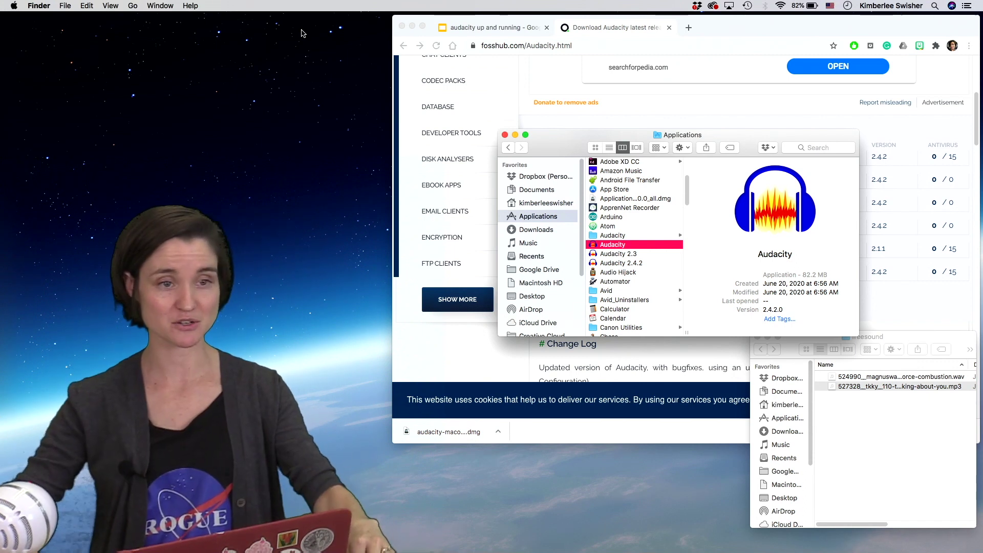
{"action": "double_click", "coordinate": [632, 263]}
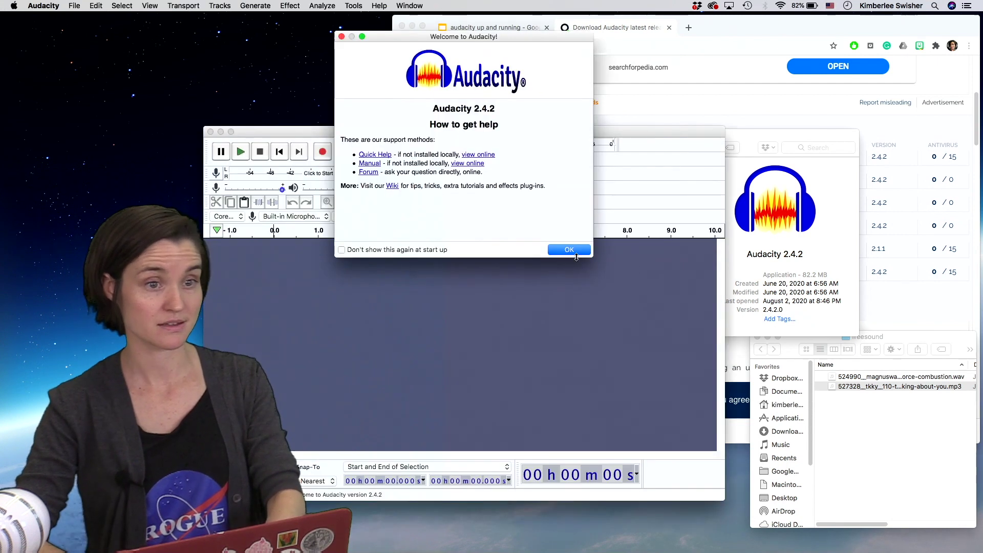
{"action": "left_click", "coordinate": [569, 250]}
Choose Blue Snowball as the recording device and move the Audacity window up.
{"action": "left_click", "coordinate": [323, 217]}
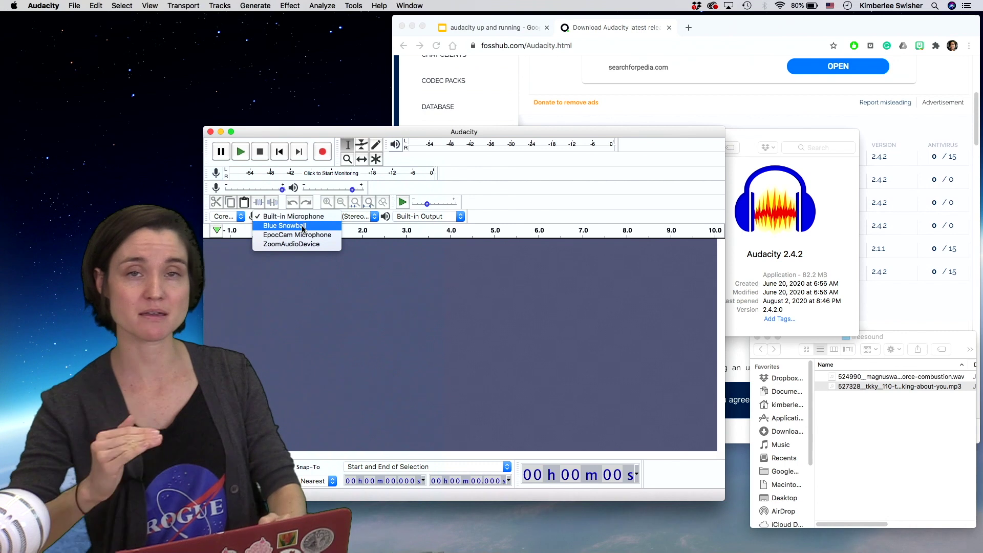
{"action": "left_click", "coordinate": [303, 227]}
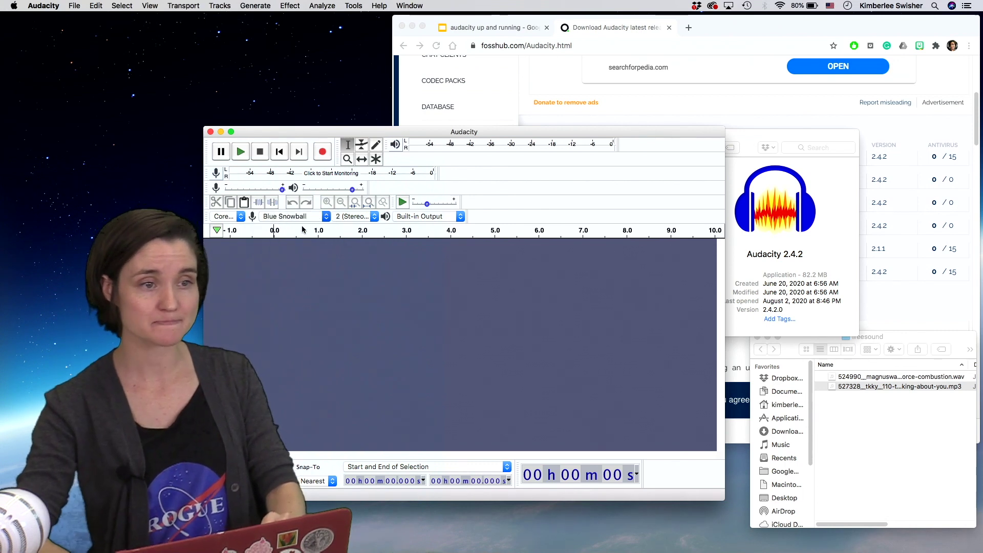
{"action": "left_click_drag", "start_coordinate": [436, 137], "coordinate": [461, 57]}
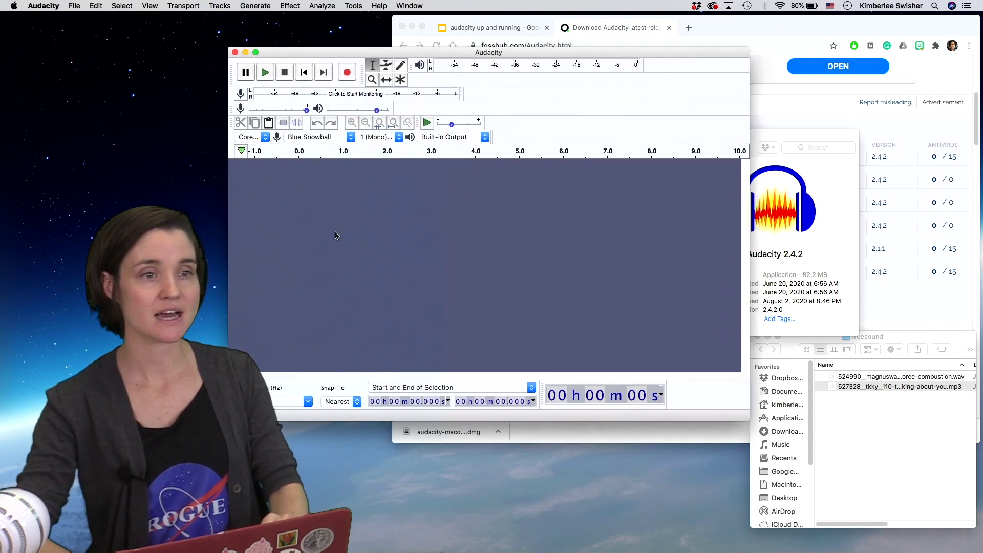
Record a voice clip about 15 seconds long and play it back from about 0.35 s.
{"action": "left_click", "coordinate": [347, 73]}
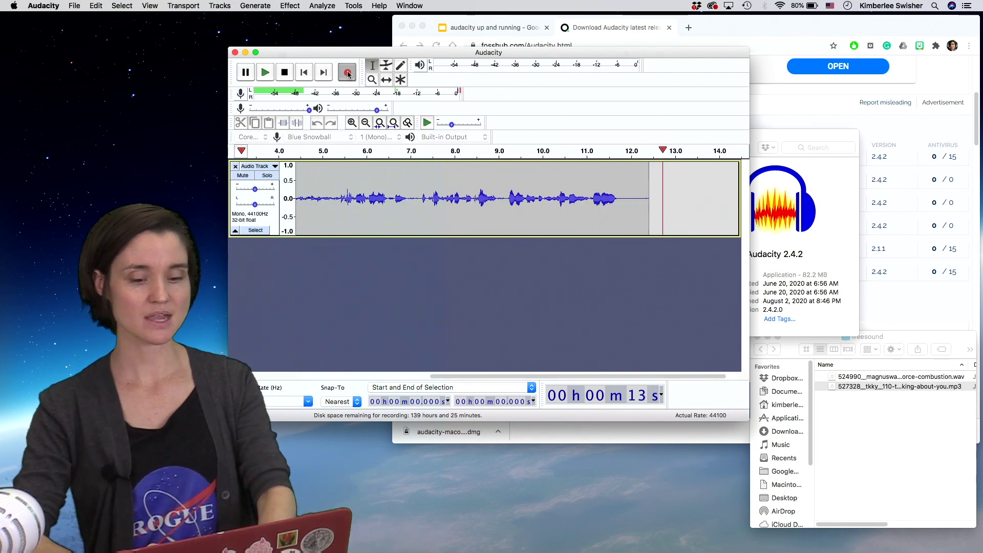
{"action": "left_click", "coordinate": [289, 75]}
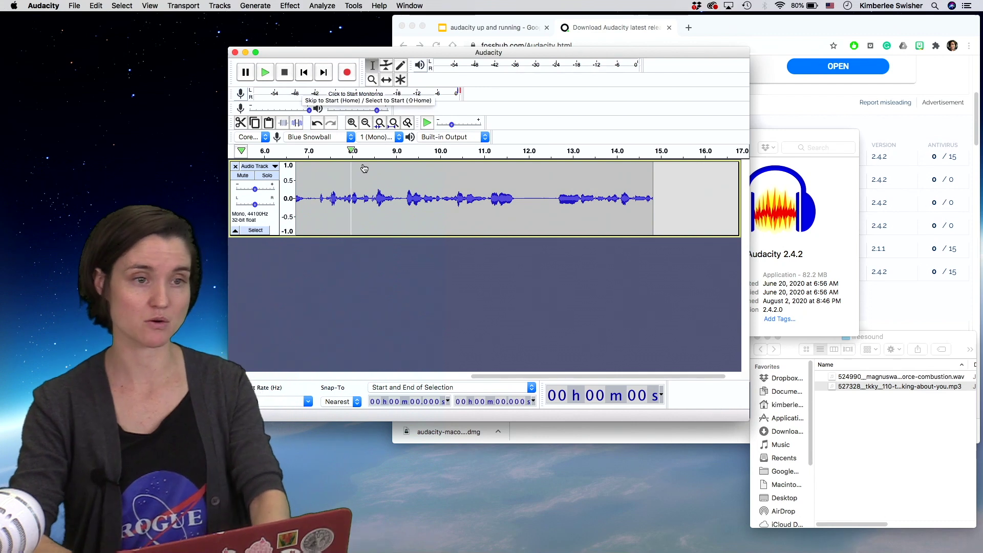
{"action": "left_click", "coordinate": [311, 191]}
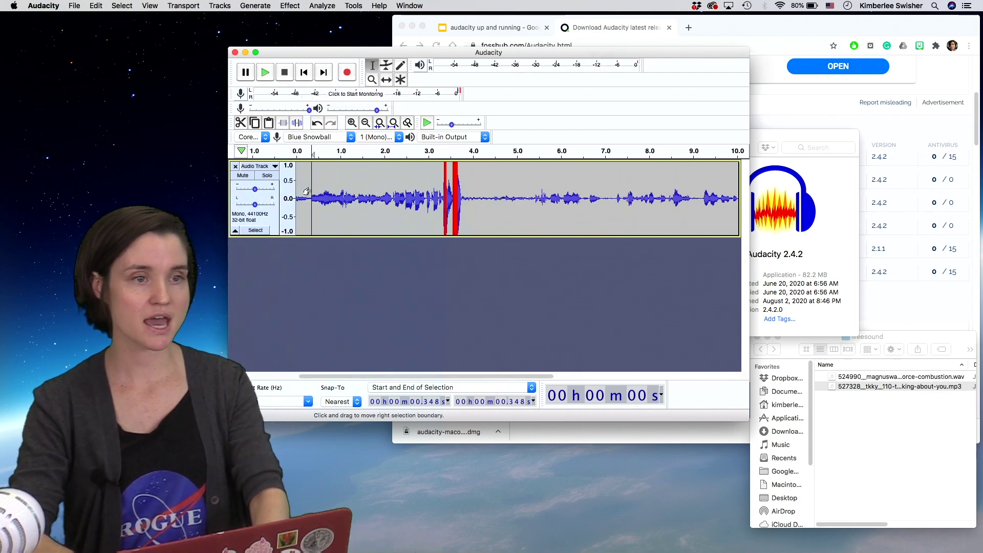
{"action": "key", "text": "space"}
{"action": "key", "text": "space"}
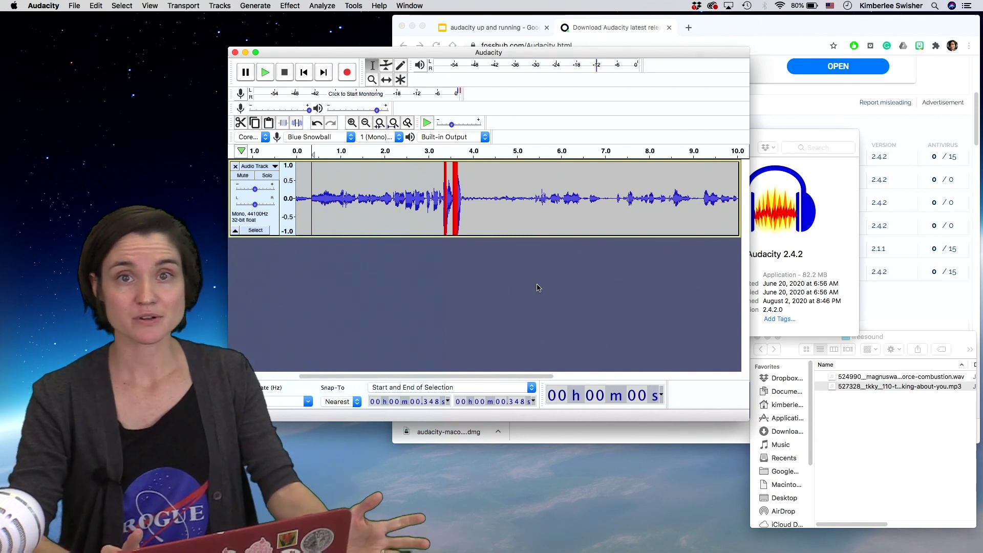
Select the clipped loud section from about 3.1 to 4.1 s and look over the list of available effects.
{"action": "left_click", "coordinate": [438, 196]}
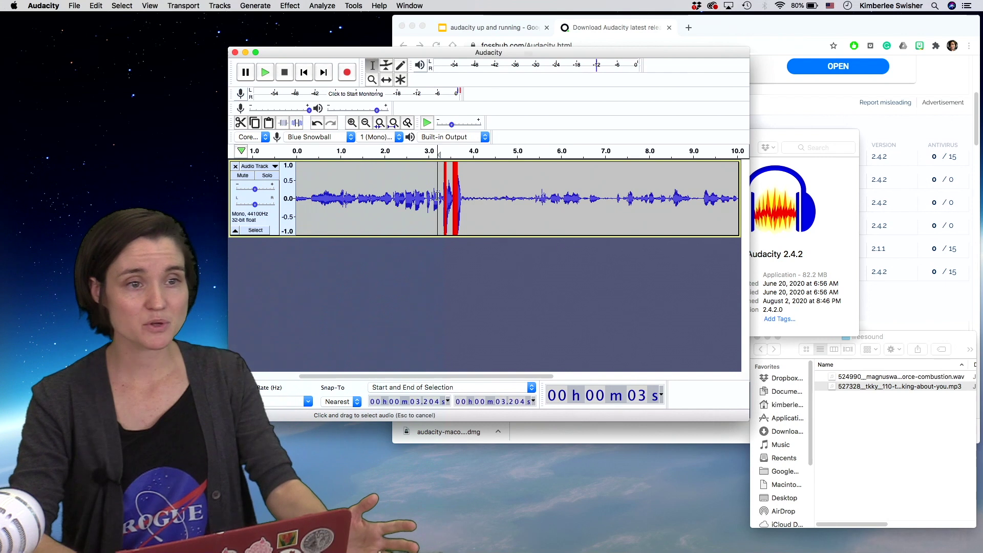
{"action": "mouse_move", "coordinate": [438, 195]}
{"action": "left_mouse_down"}
{"action": "mouse_move", "coordinate": [476, 197]}
{"action": "mouse_move", "coordinate": [419, 199]}
{"action": "mouse_move", "coordinate": [435, 199]}
{"action": "left_mouse_up"}
{"action": "left_click", "coordinate": [507, 198]}
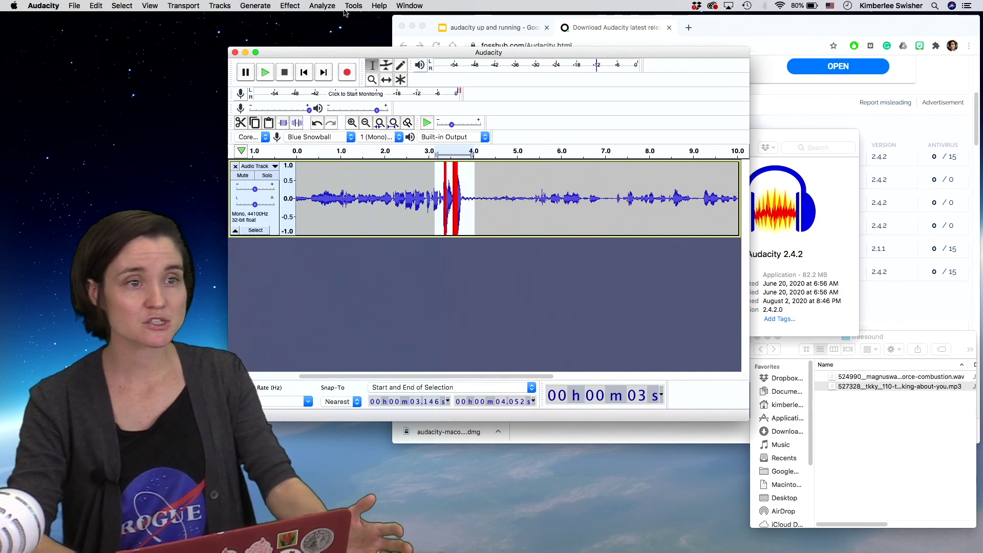
{"action": "left_click", "coordinate": [289, 6]}
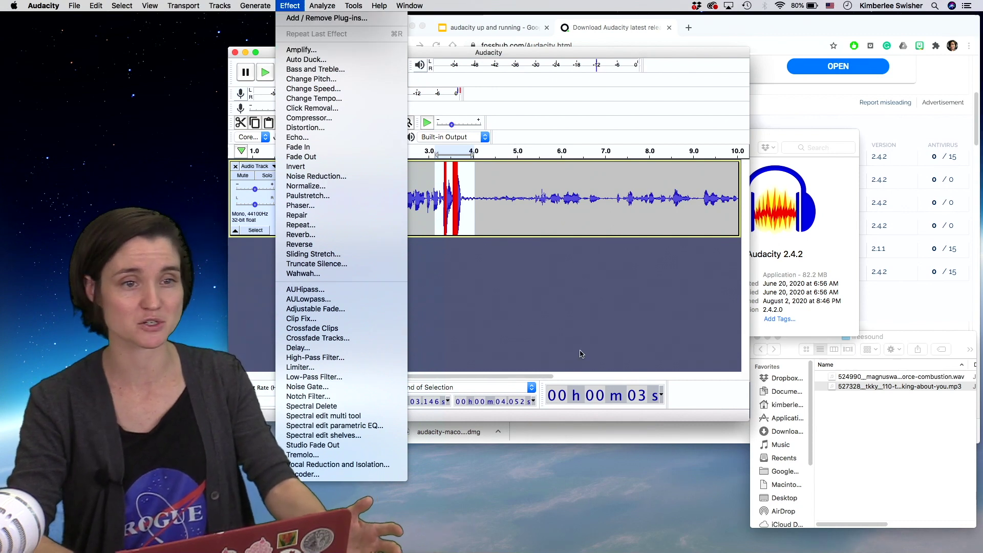
{"action": "left_click", "coordinate": [533, 307]}
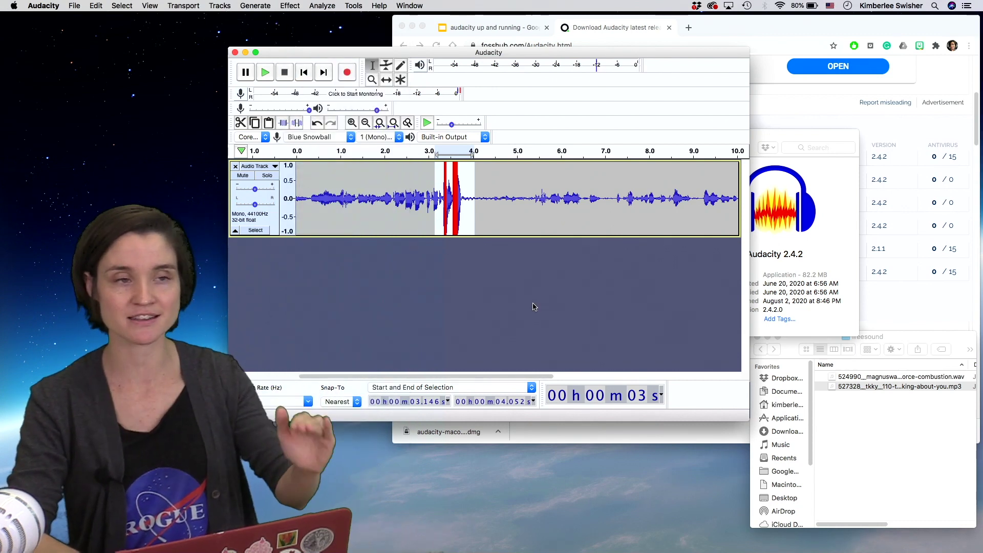
Shift the Audacity window aside and import 527328__tkky__110-thinking-about-you.mp3 from the freesound folder as a second track.
{"action": "left_click", "coordinate": [454, 307]}
{"action": "left_click_drag", "start_coordinate": [630, 53], "coordinate": [608, 54]}
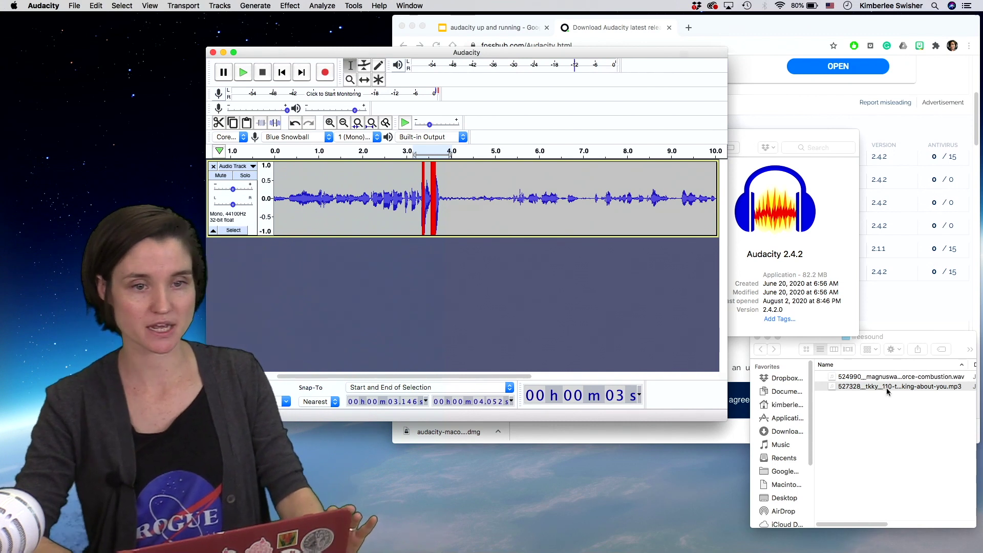
{"action": "left_click", "coordinate": [934, 336]}
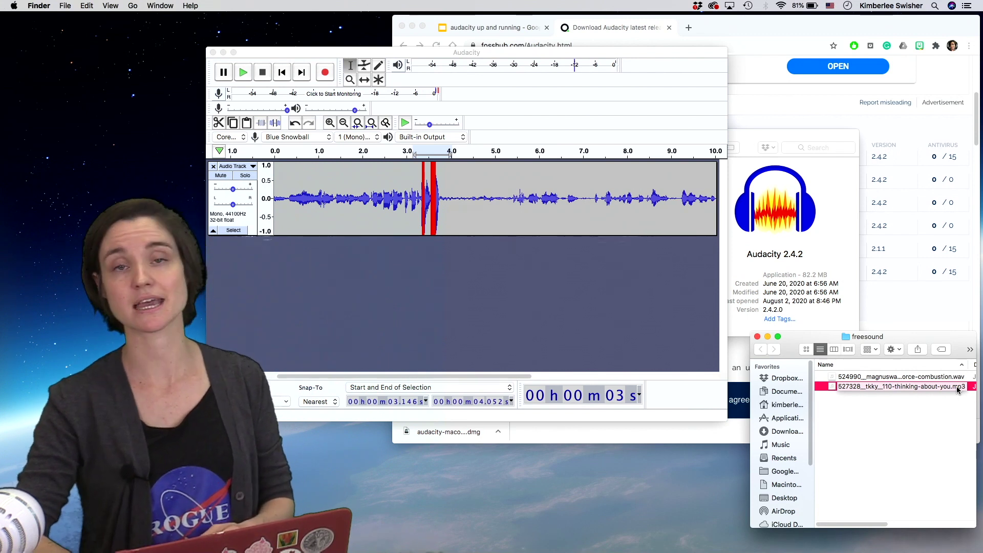
{"action": "left_click_drag", "start_coordinate": [957, 390], "coordinate": [554, 282]}
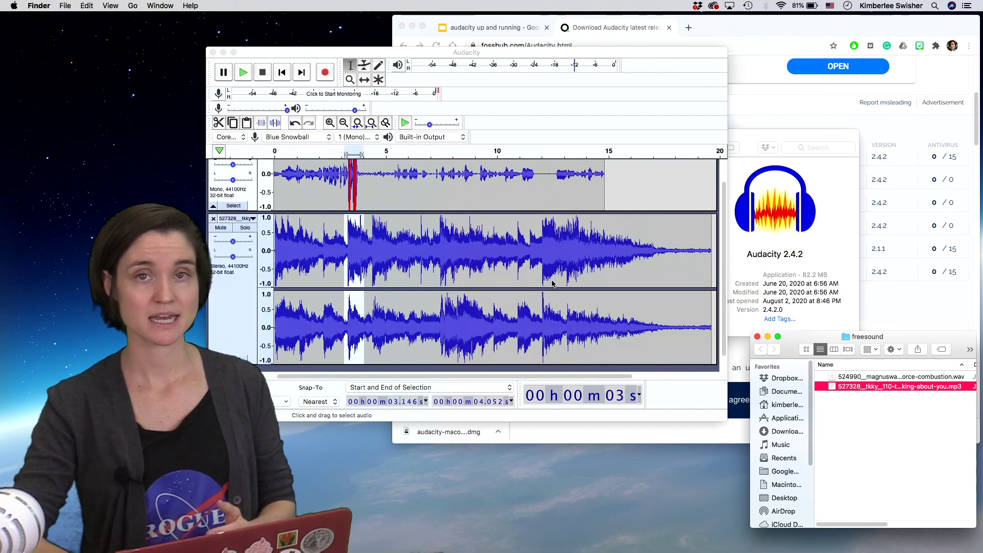
{"action": "scroll", "coordinate": [553, 282], "scroll_direction": "up", "scroll_amount": 2}
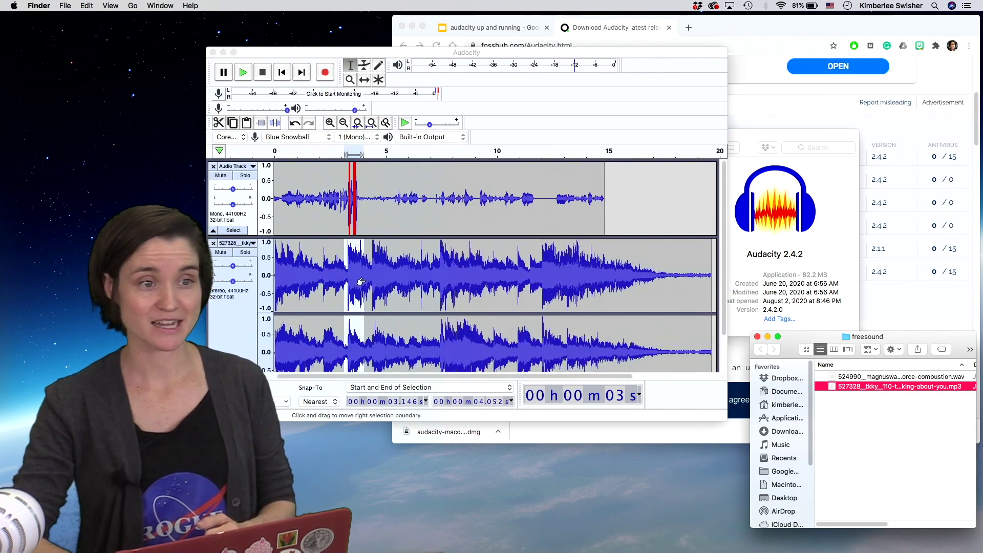
Lower the imported music track's gain slightly, solo the track and play it briefly from about 2.4 s.
{"action": "left_click_drag", "start_coordinate": [232, 266], "coordinate": [226, 267]}
{"action": "left_click", "coordinate": [328, 266]}
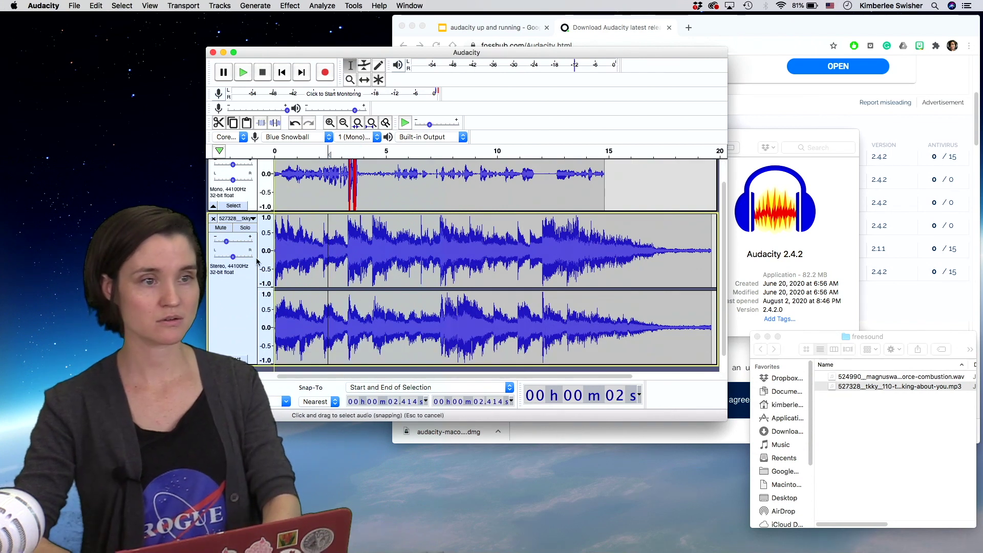
{"action": "left_click", "coordinate": [245, 228]}
{"action": "key", "text": "space"}
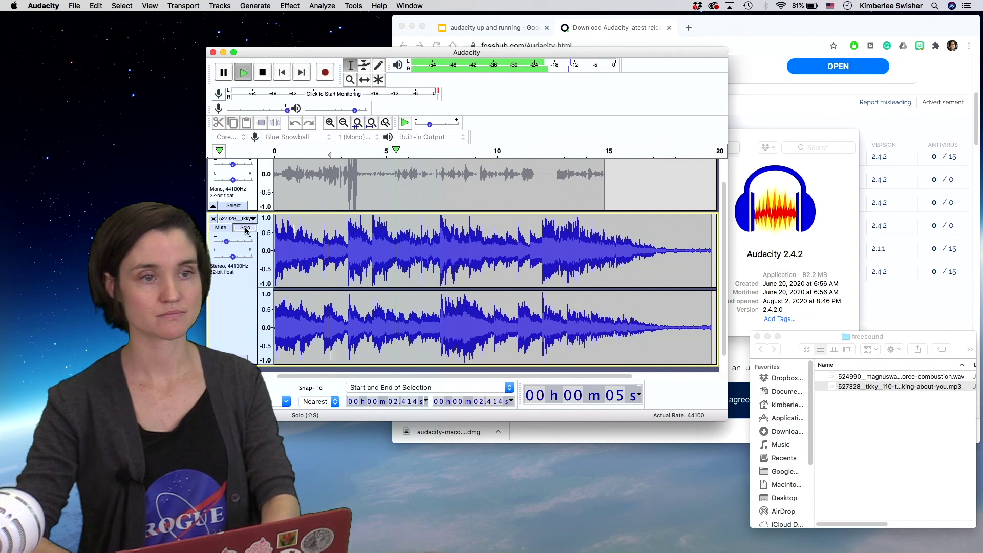
{"action": "key", "text": "space"}
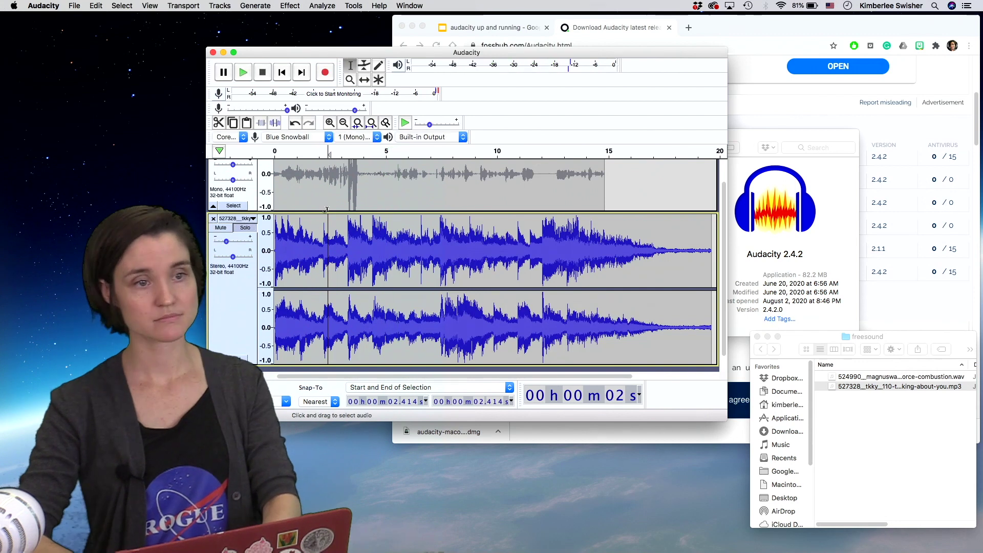
Remove the imported music track and view the audio import file browser without importing anything.
{"action": "left_click", "coordinate": [213, 218]}
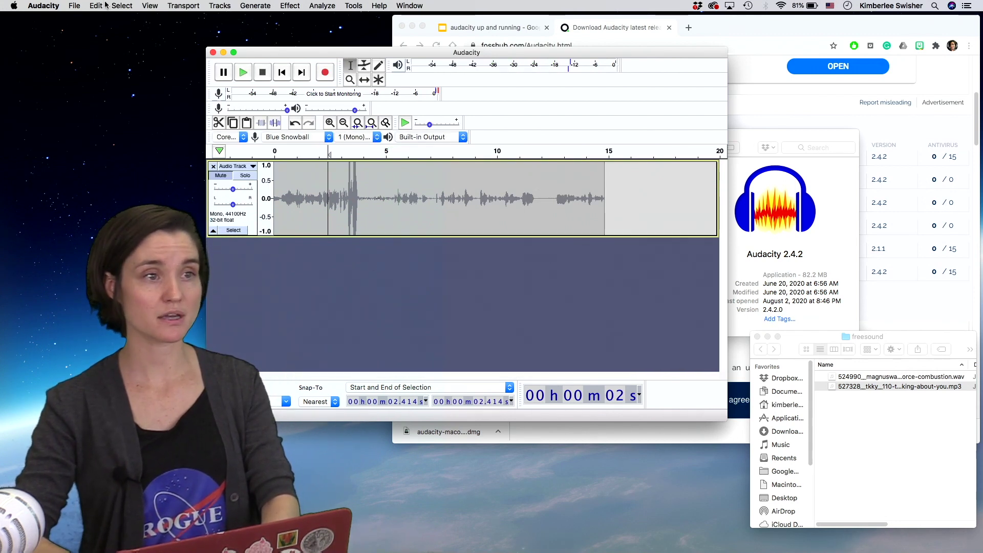
{"action": "left_click", "coordinate": [75, 6]}
{"action": "mouse_move", "coordinate": [104, 84]}
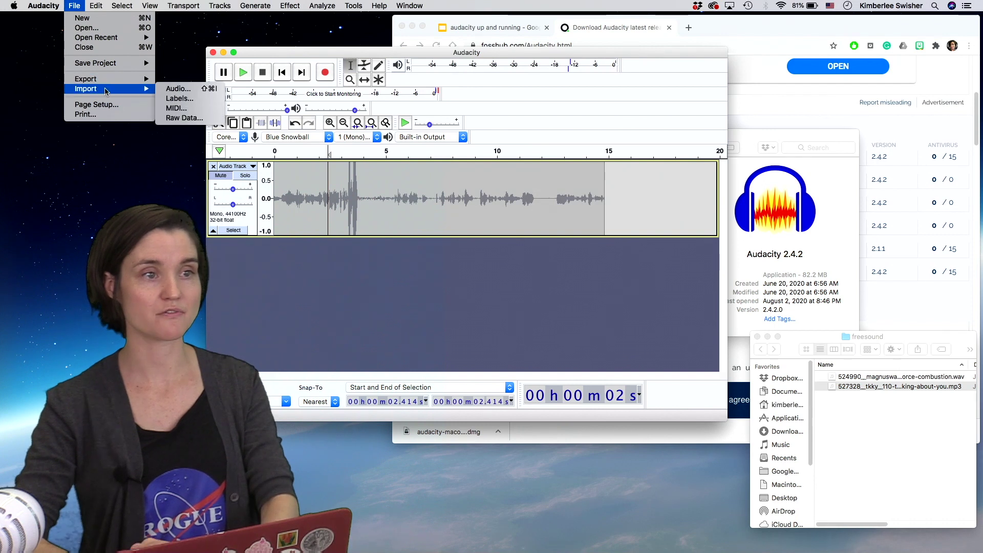
{"action": "left_click", "coordinate": [187, 89]}
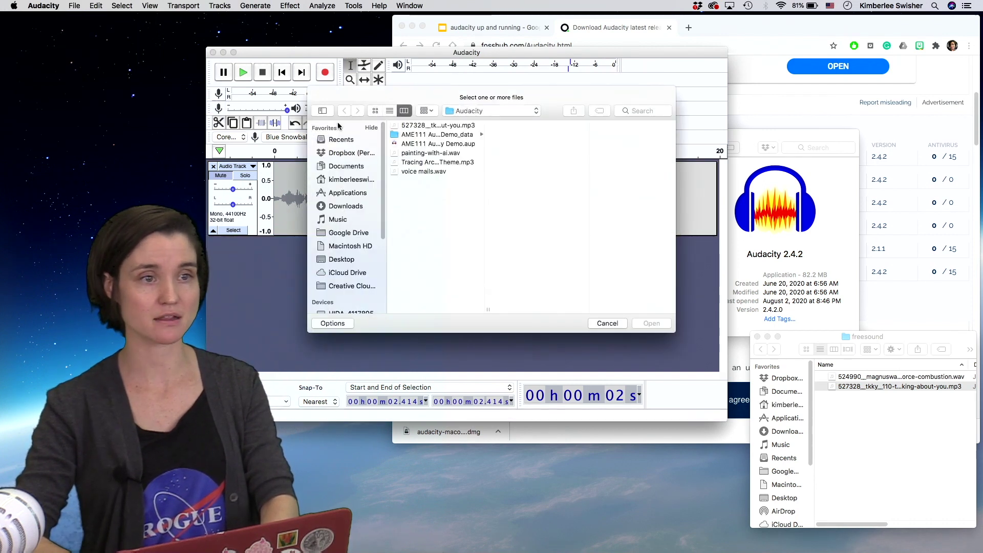
{"action": "left_click", "coordinate": [607, 323]}
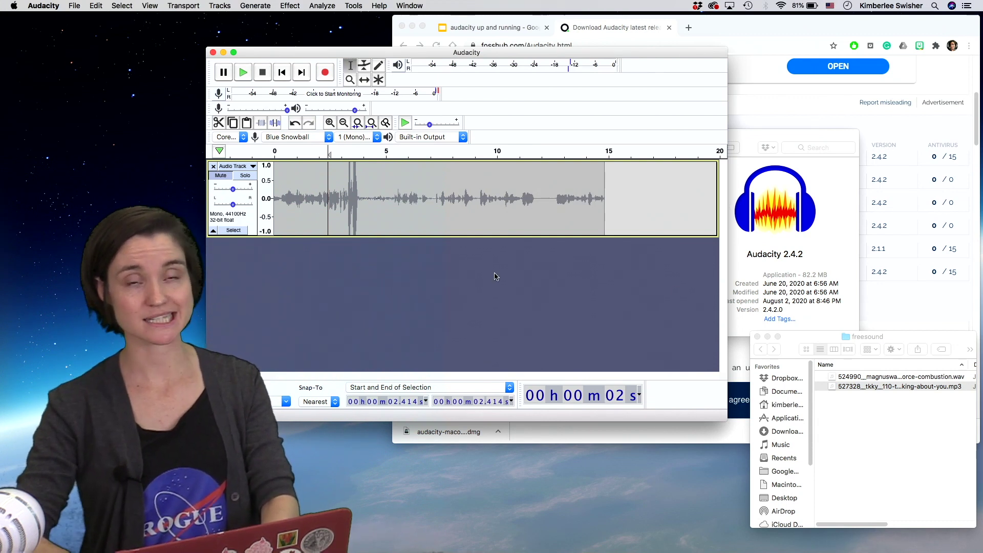
Unmute the recorded voice track and review the available audio export options.
{"action": "left_click", "coordinate": [218, 177]}
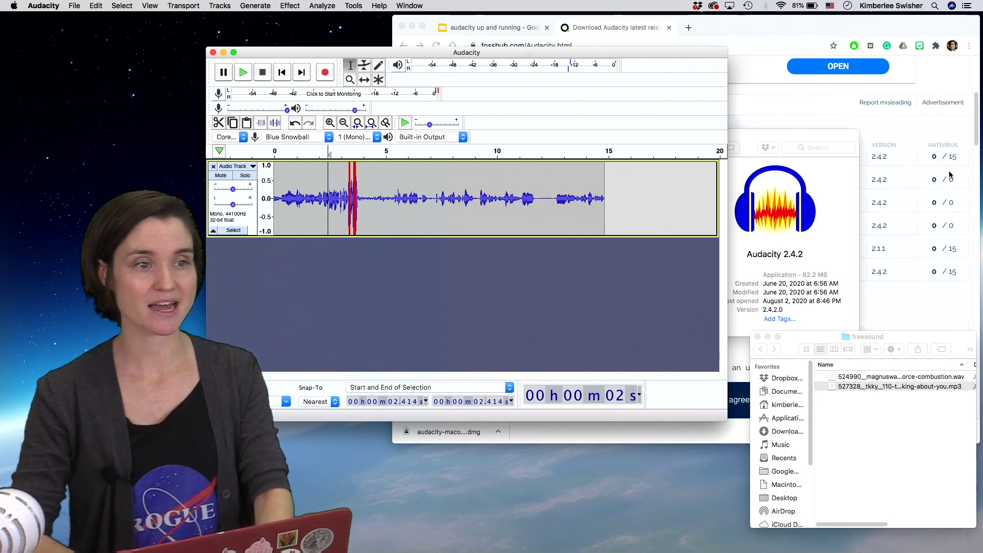
{"action": "left_click", "coordinate": [428, 205]}
{"action": "left_click", "coordinate": [389, 193]}
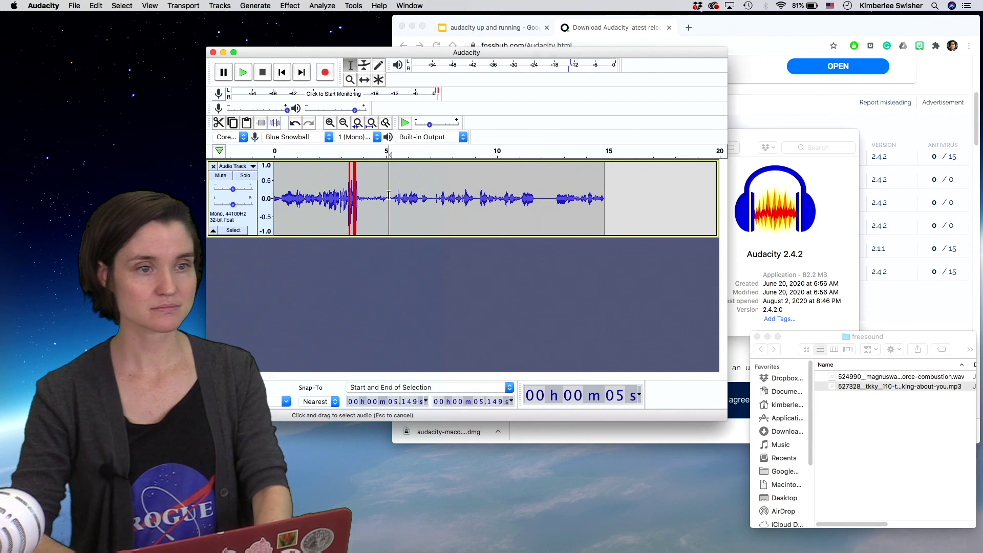
{"action": "left_click", "coordinate": [74, 6]}
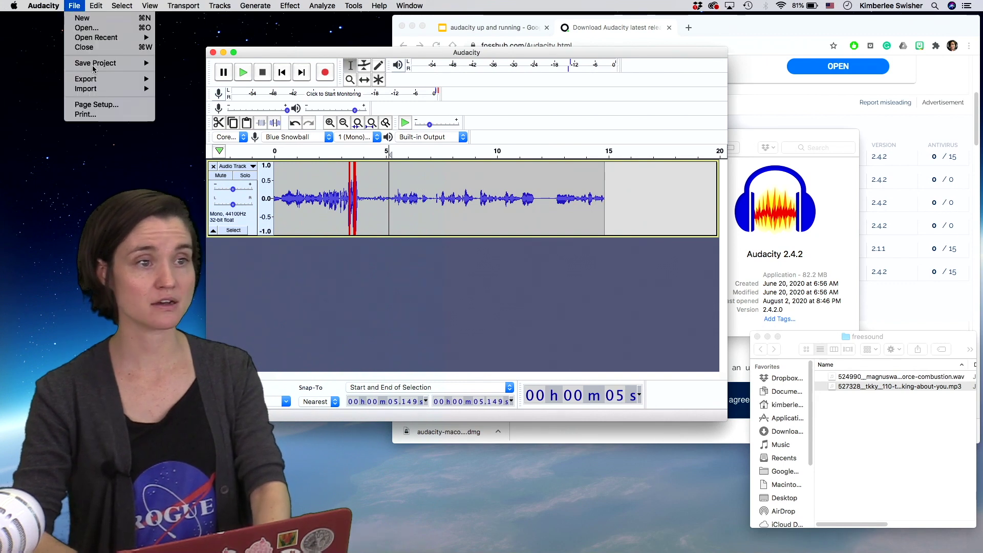
{"action": "mouse_move", "coordinate": [102, 82]}
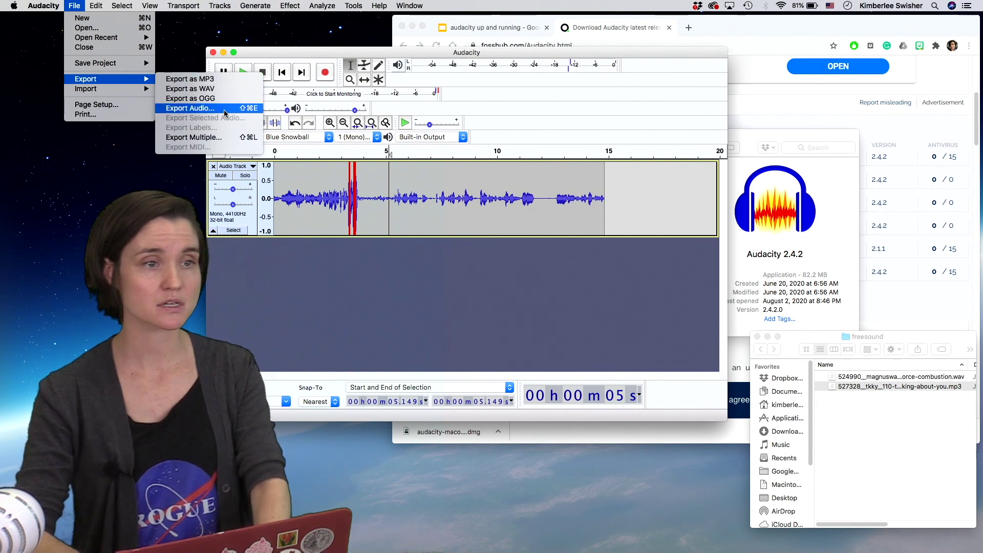
{"action": "left_click", "coordinate": [342, 262]}
Select the recording from about 5.4 to 7.0 s and play the selection.
{"action": "left_click", "coordinate": [396, 197]}
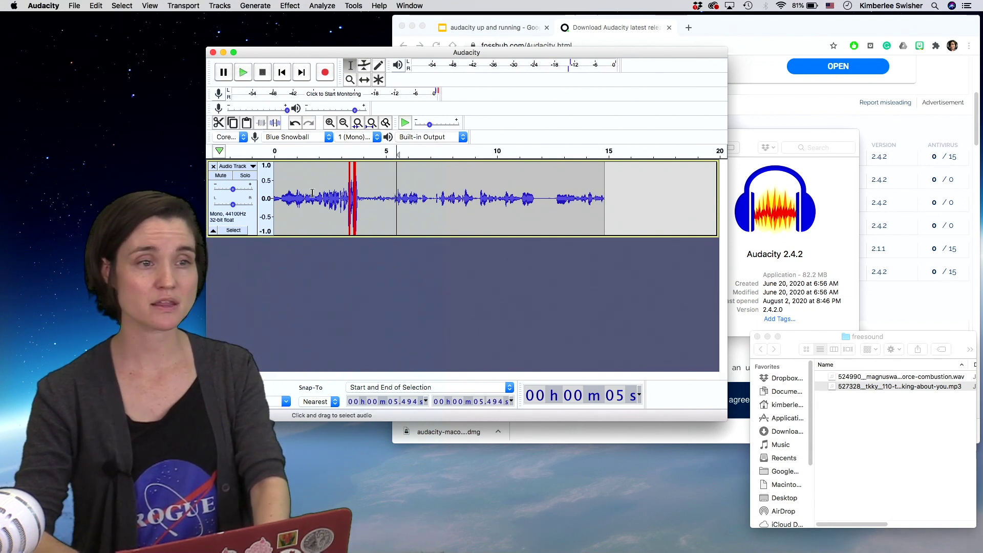
{"action": "left_click", "coordinate": [280, 195]}
{"action": "left_click", "coordinate": [394, 197]}
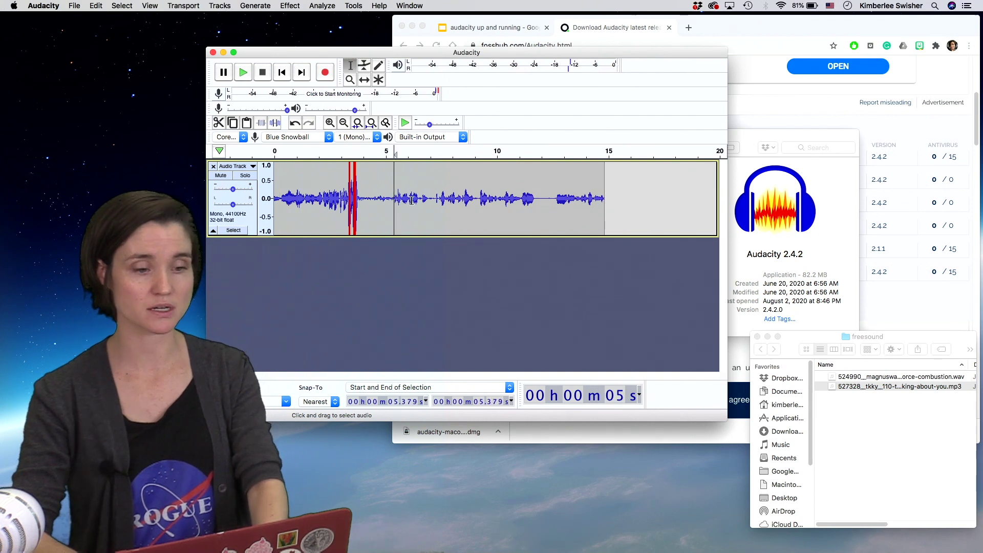
{"action": "left_click", "coordinate": [429, 199], "text": "shift"}
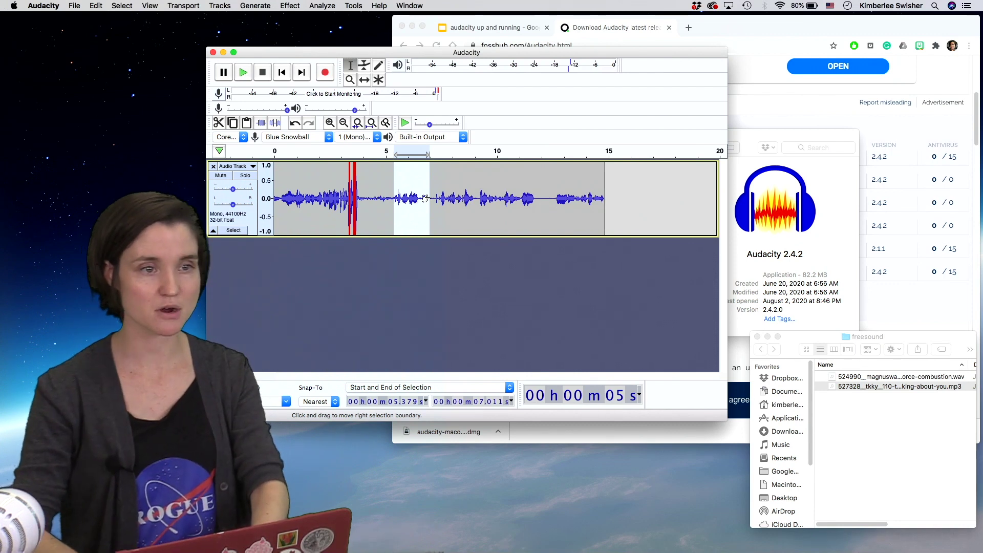
{"action": "key", "text": "space"}
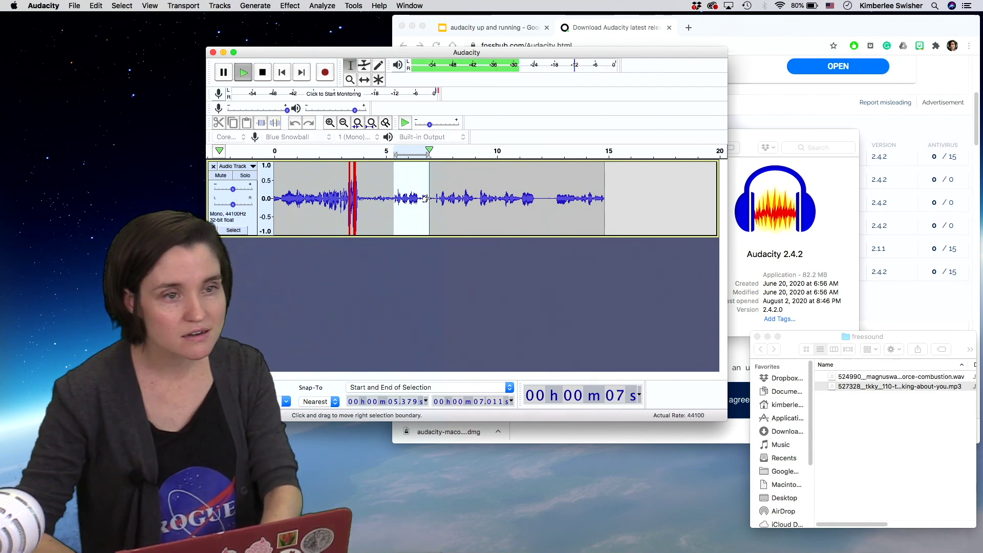
Export the selected audio to the Desktop as untitled.wav in WAV (Microsoft) format with Signed 16-bit PCM encoding and blank metadata tags.
{"action": "left_click", "coordinate": [75, 6]}
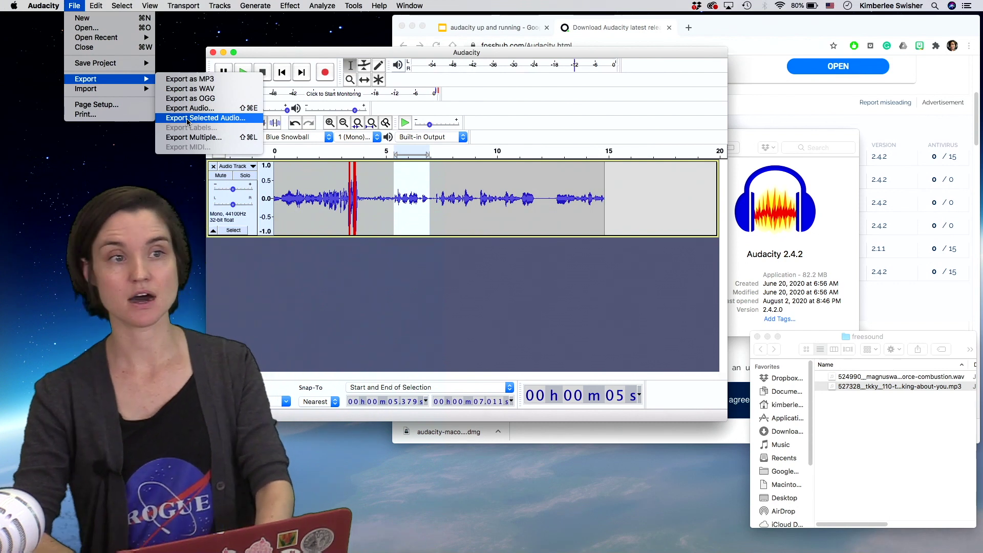
{"action": "left_click", "coordinate": [188, 119]}
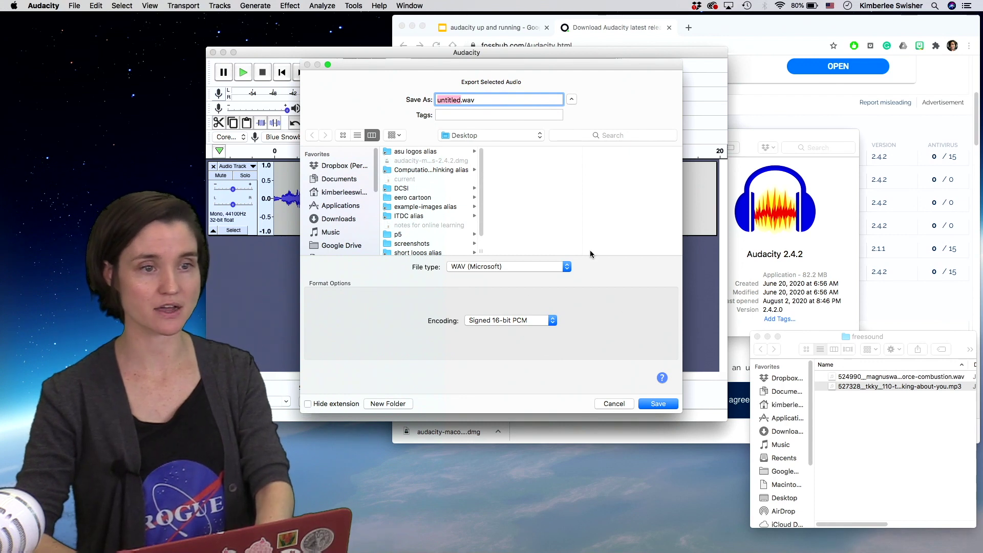
{"action": "left_click", "coordinate": [549, 266]}
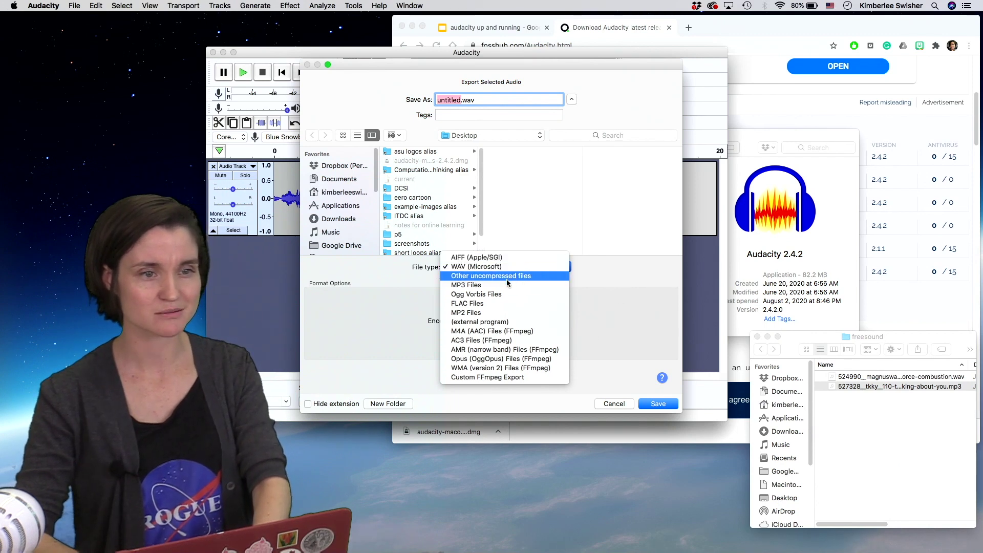
{"action": "left_click", "coordinate": [640, 321]}
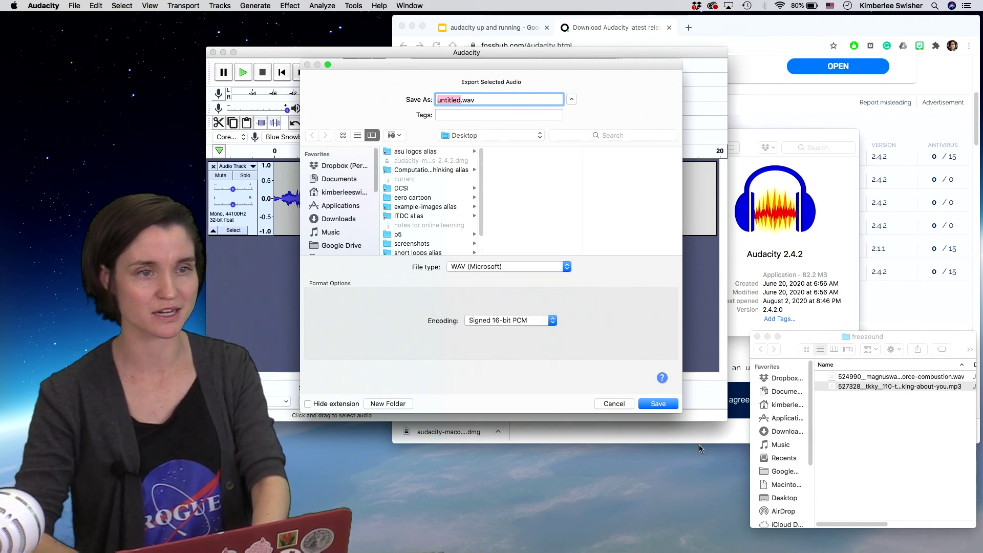
{"action": "left_click", "coordinate": [657, 405]}
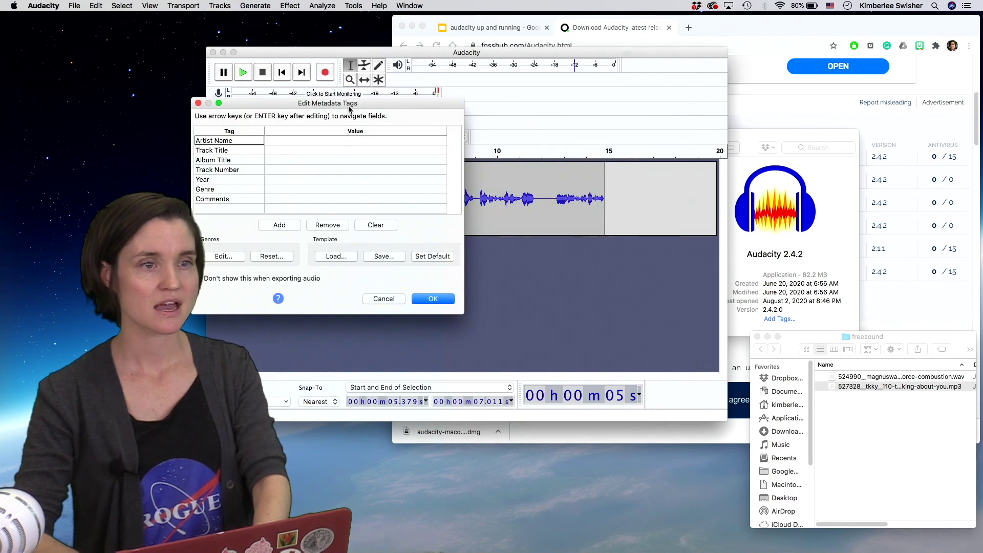
{"action": "left_click_drag", "start_coordinate": [350, 109], "coordinate": [533, 127]}
{"action": "left_click", "coordinate": [496, 158]}
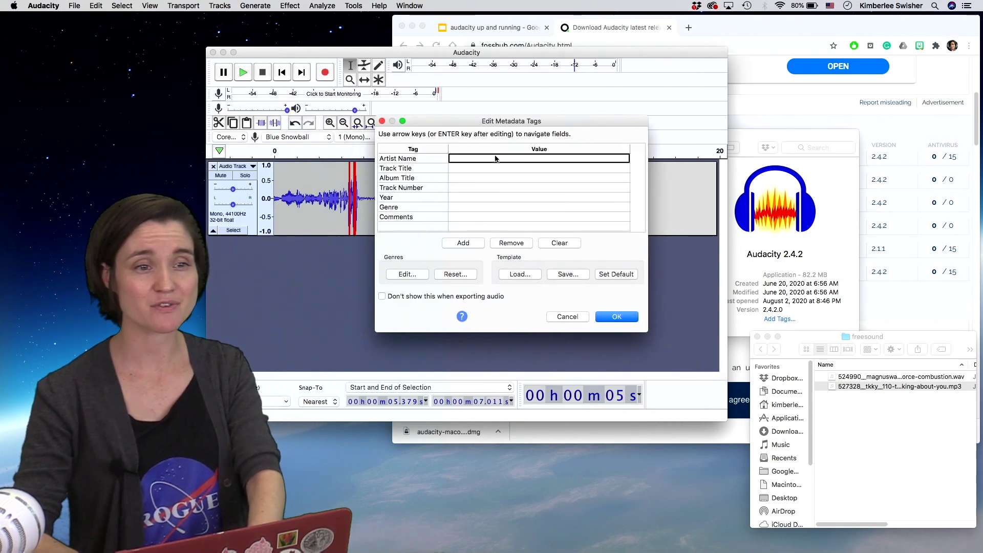
{"action": "left_click", "coordinate": [617, 316]}
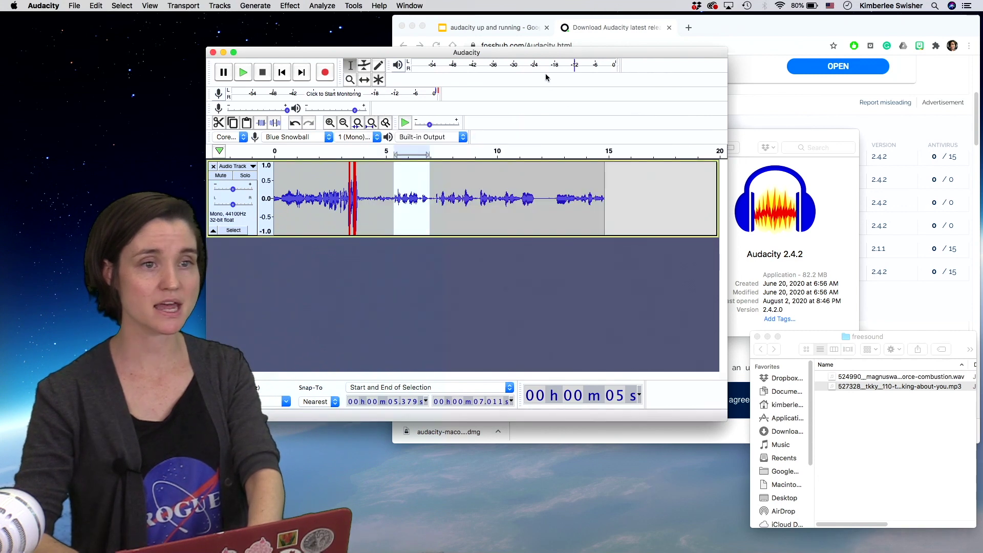
Switch to Finder, find the exported untitled.wav on the Desktop and play it in a preview.
{"action": "left_click_drag", "start_coordinate": [556, 57], "coordinate": [565, 124]}
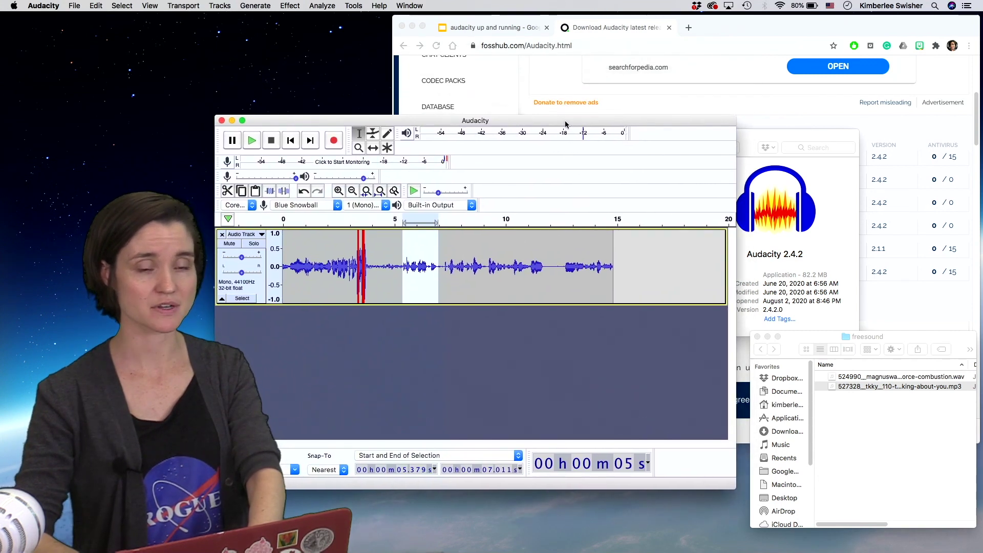
{"action": "left_click", "coordinate": [822, 338]}
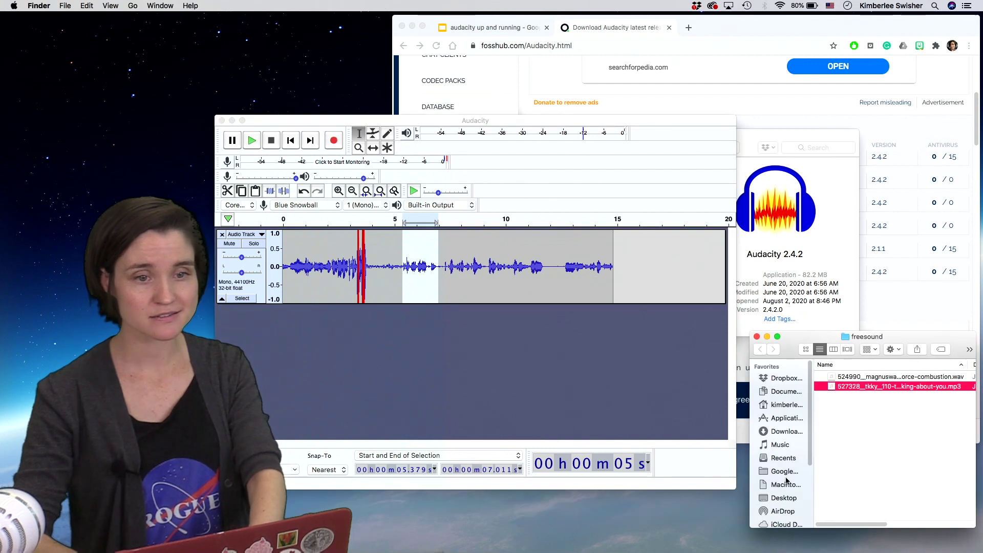
{"action": "left_click", "coordinate": [783, 498]}
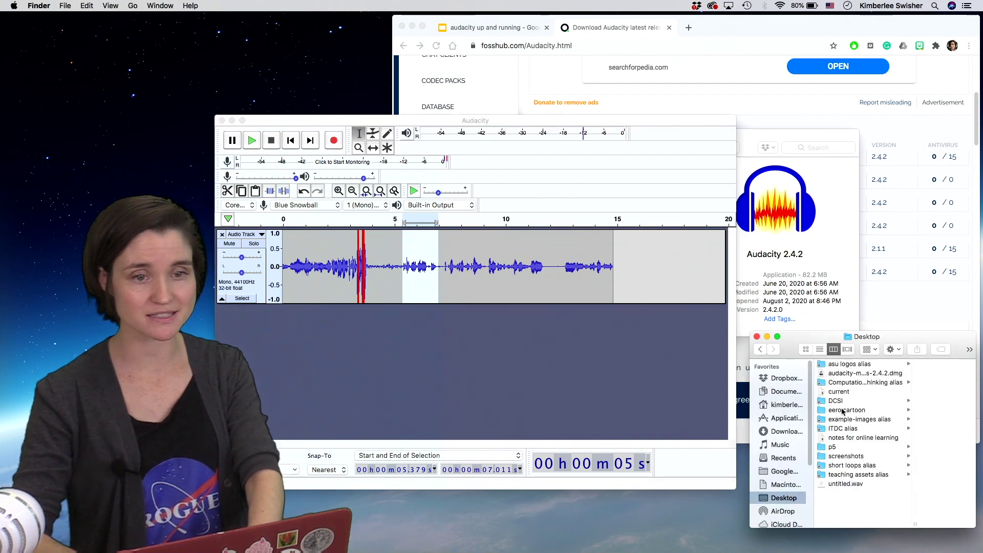
{"action": "left_click", "coordinate": [843, 484]}
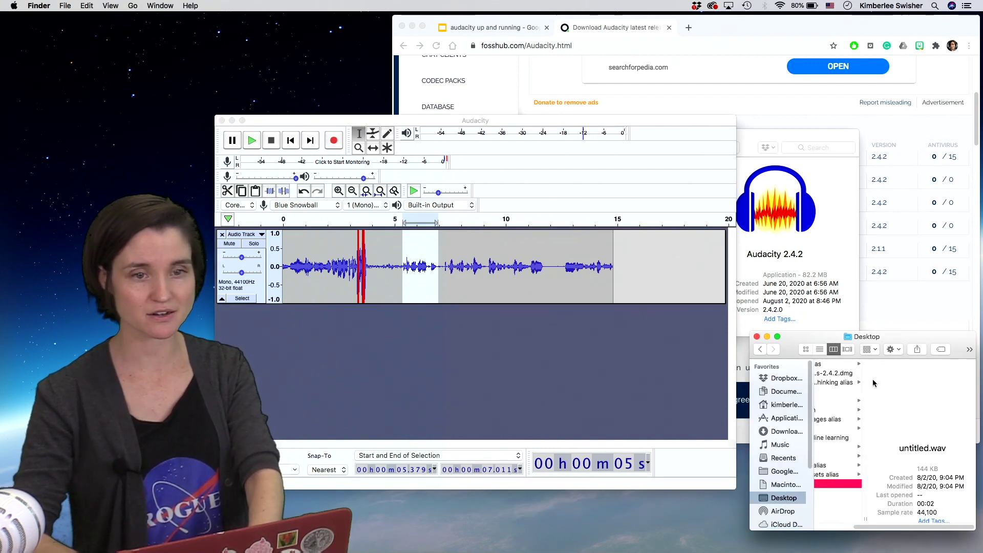
{"action": "left_click_drag", "start_coordinate": [895, 342], "coordinate": [778, 310]}
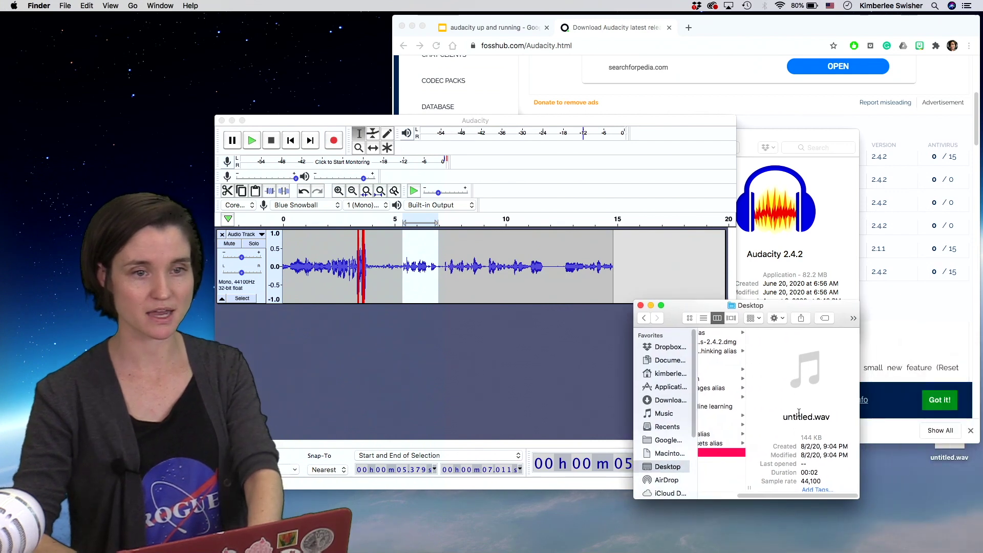
{"action": "key", "text": "space"}
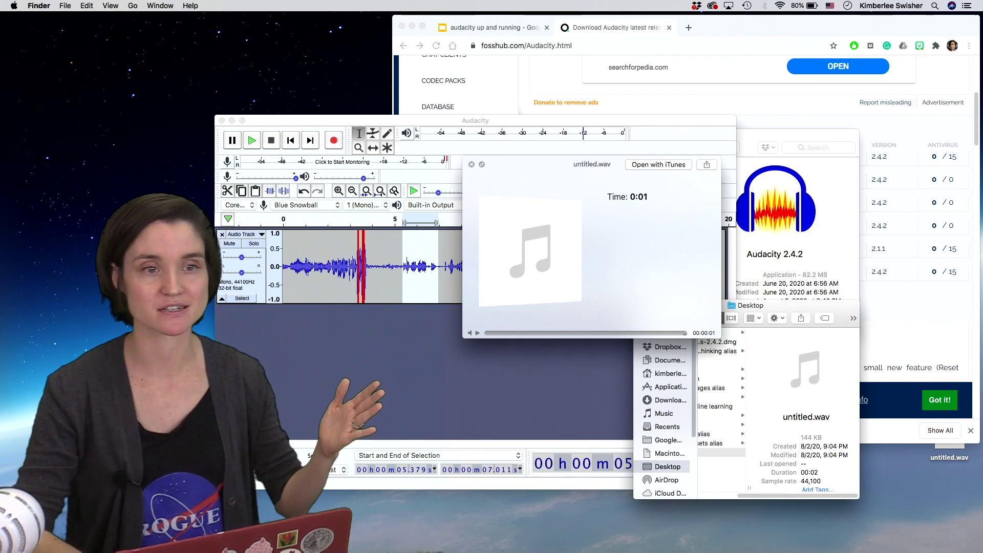
Return to Audacity, clear the audio selection and start saving the recording as an Audacity project.
{"action": "left_click", "coordinate": [404, 367]}
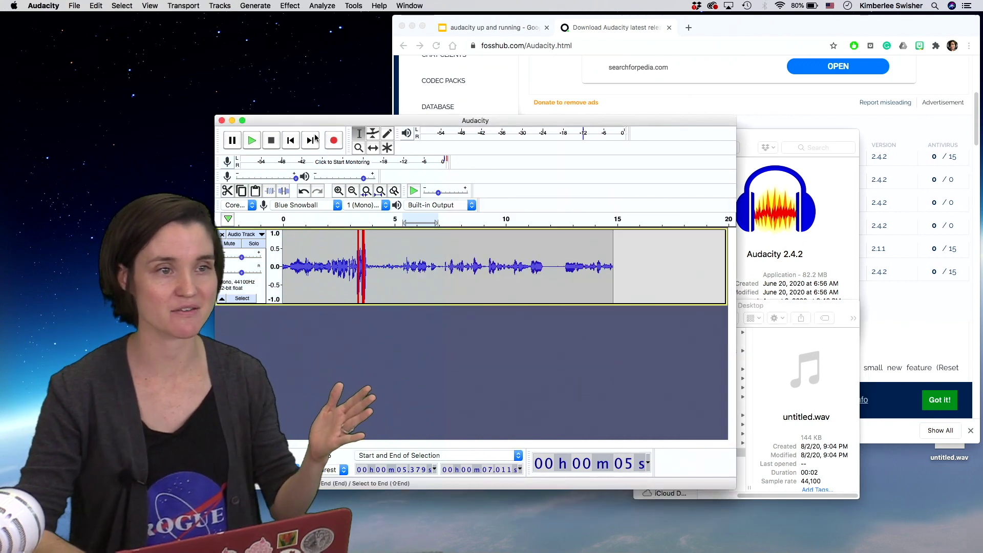
{"action": "left_click_drag", "start_coordinate": [307, 121], "coordinate": [317, 86]}
{"action": "left_click", "coordinate": [75, 6]}
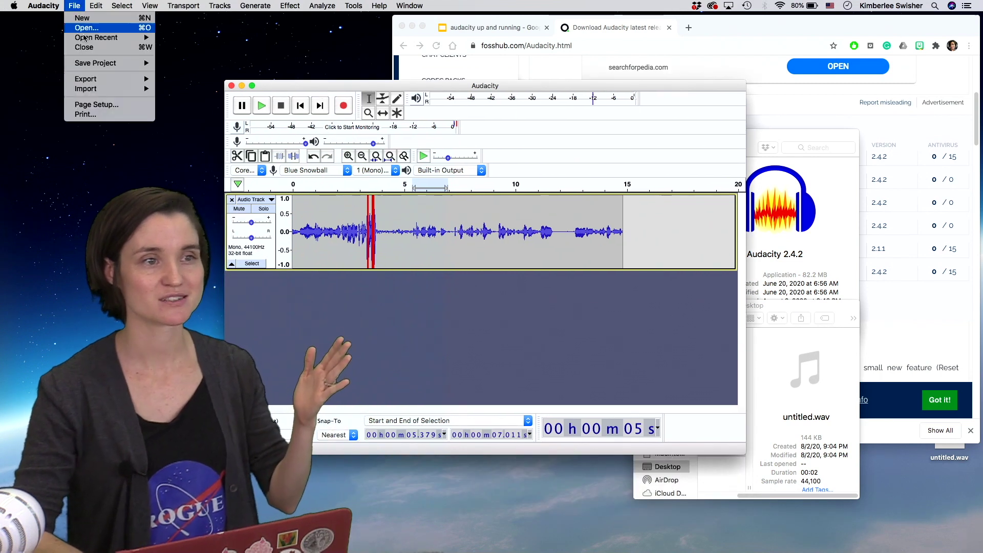
{"action": "mouse_move", "coordinate": [101, 65]}
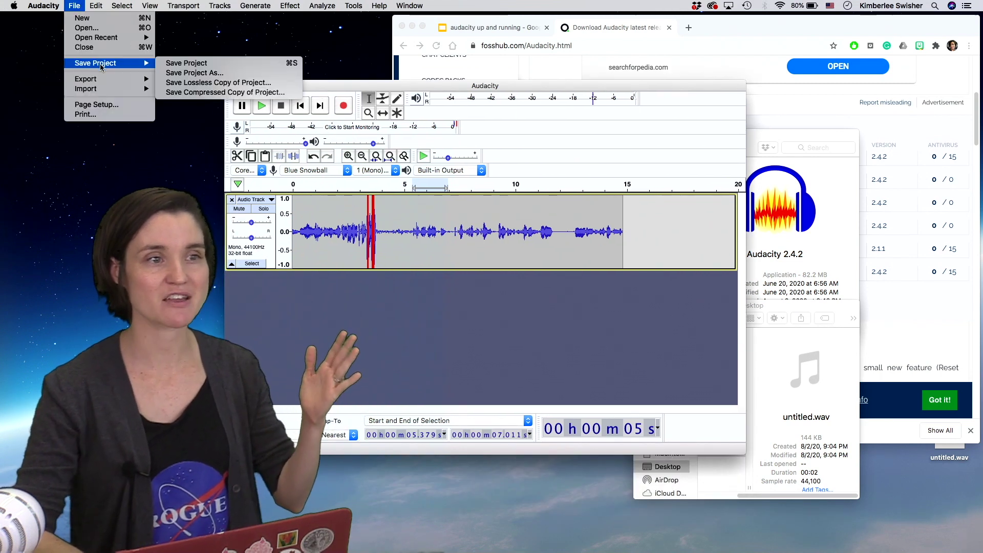
{"action": "left_click", "coordinate": [174, 63]}
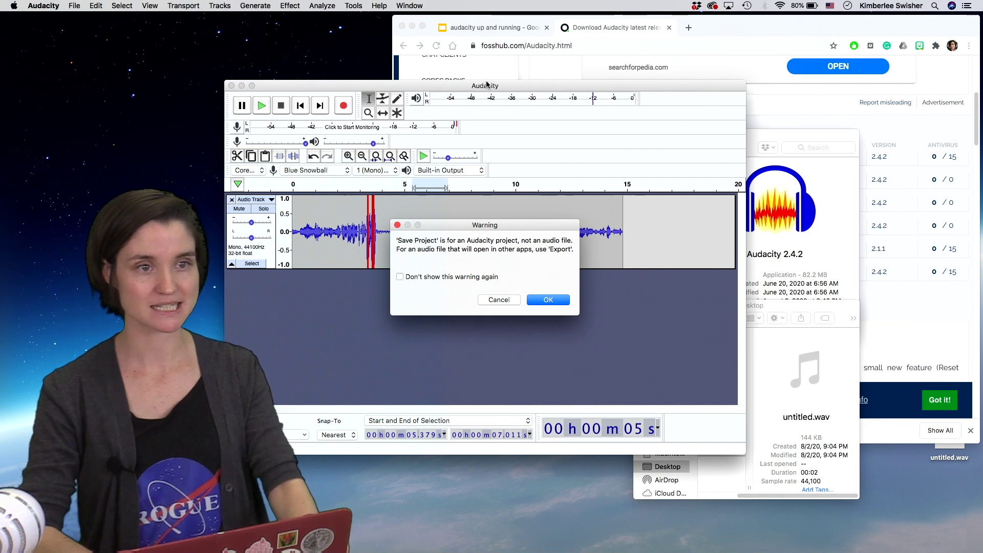
Switch to Chrome and bring up the "audacity up and running" presentation to review the covered topics.
{"action": "left_click", "coordinate": [488, 30]}
{"action": "left_click", "coordinate": [488, 30]}
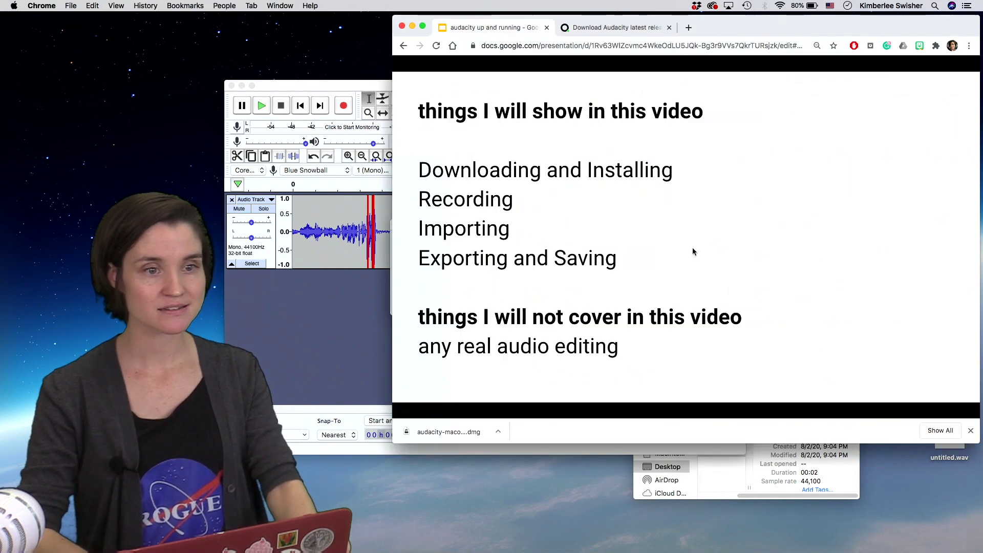